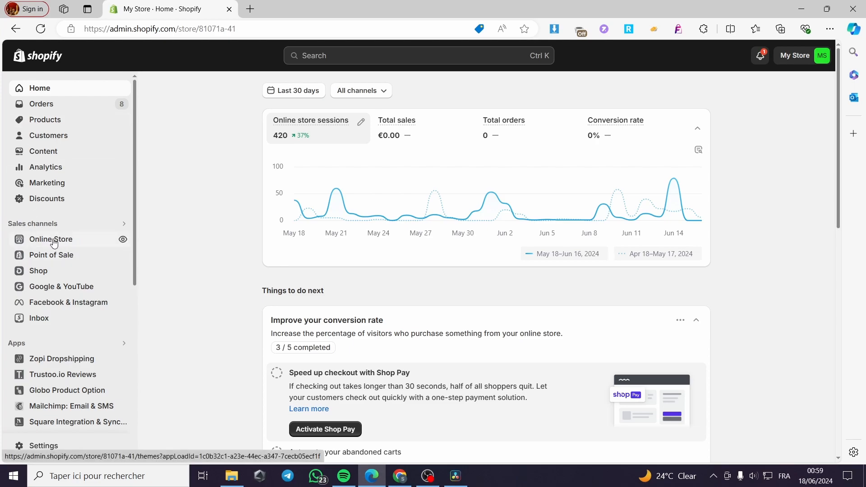
Search the store admin for "testimonials" and carry the search over to the Shopify App Store.
left_click(353, 61)
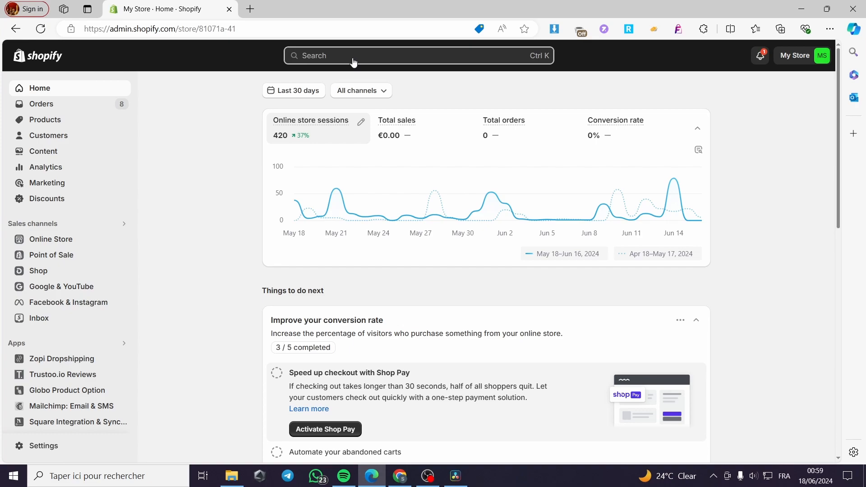
left_click(215, 110)
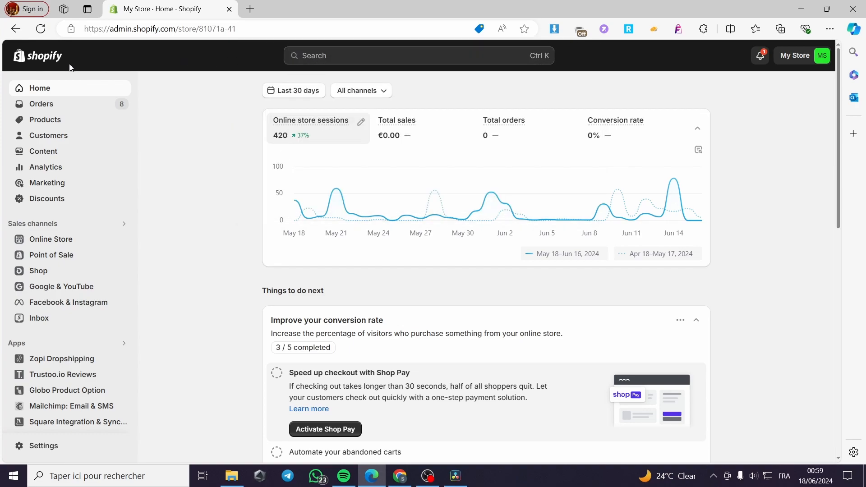
left_click(341, 53)
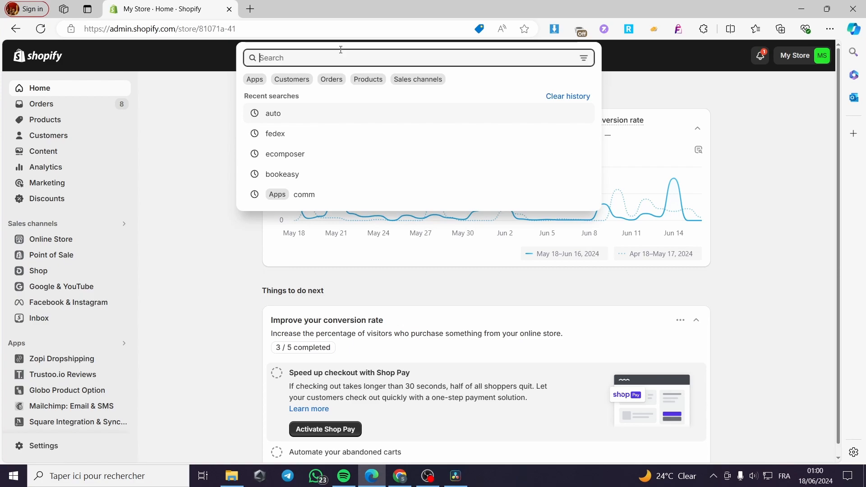
type("te")
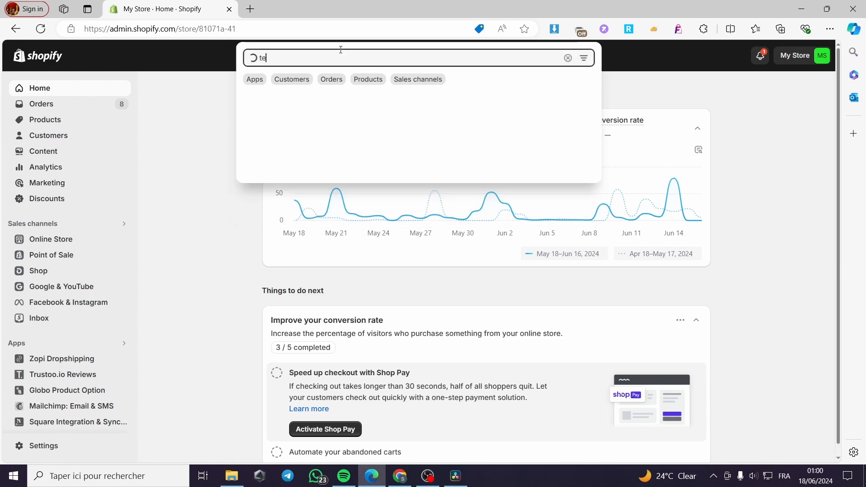
type("stimonials")
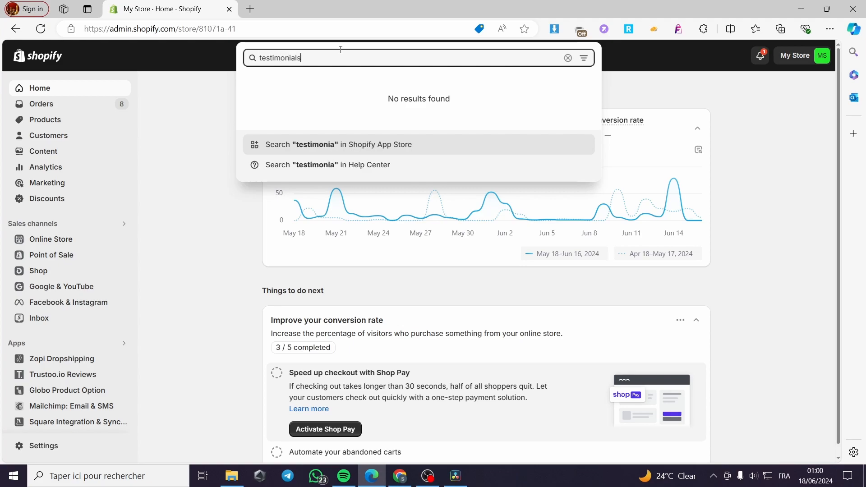
left_click(361, 149)
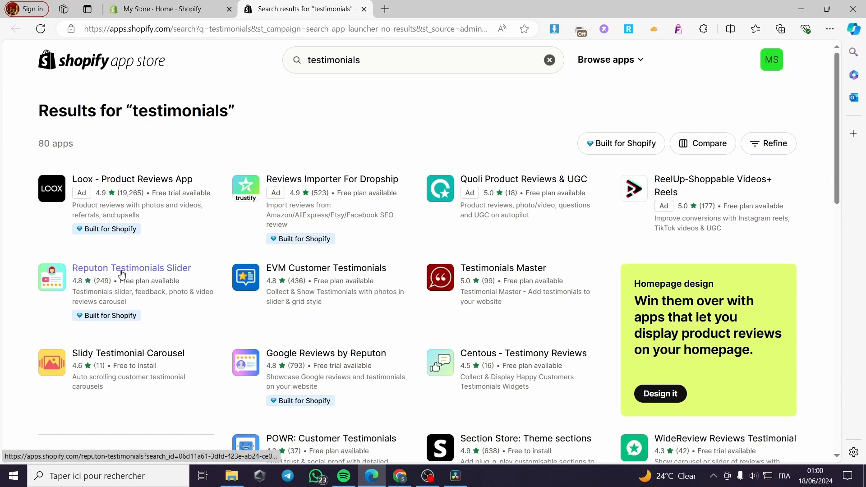
Open the Reputon Testimonials Slider app listing and examine its enlarged "Different widget styles" image.
left_click(156, 271)
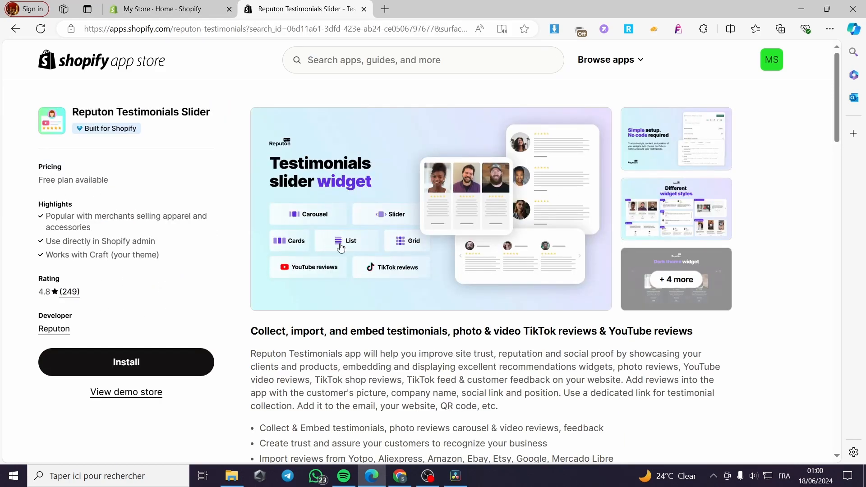
left_click(665, 232)
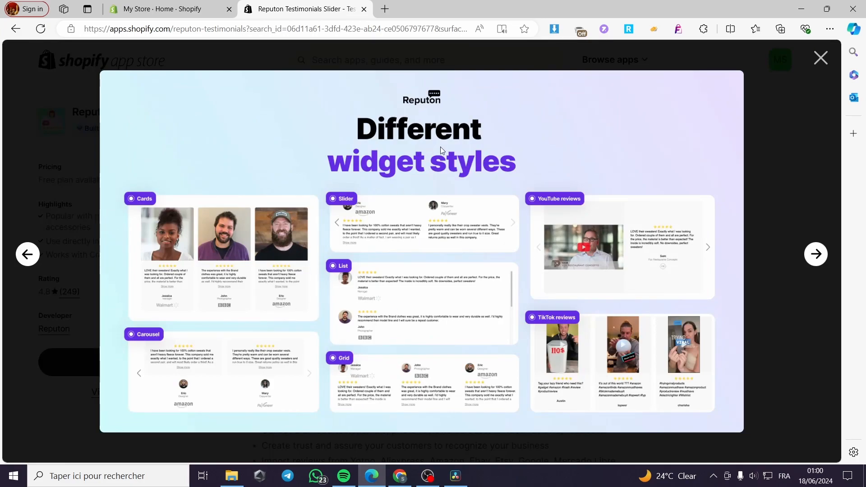
left_click(781, 185)
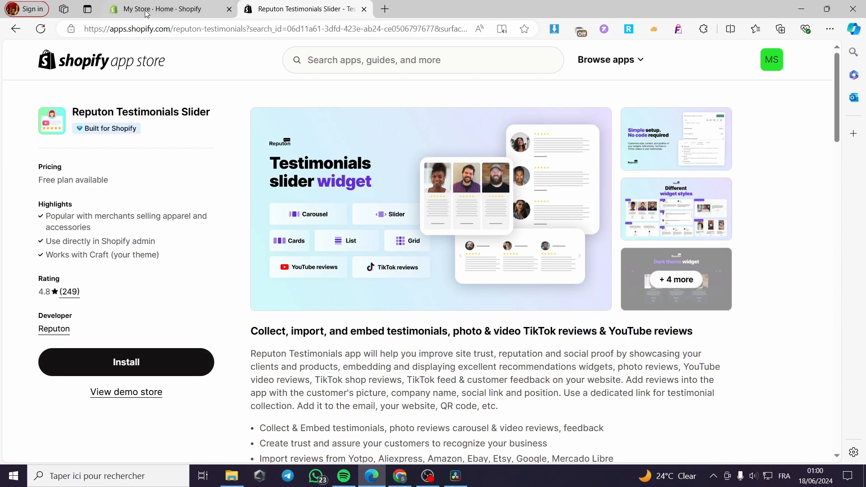
Try installing the Reputon Testimonials Slider app, closing the install page and the app listing to return to the store admin.
left_click(127, 362)
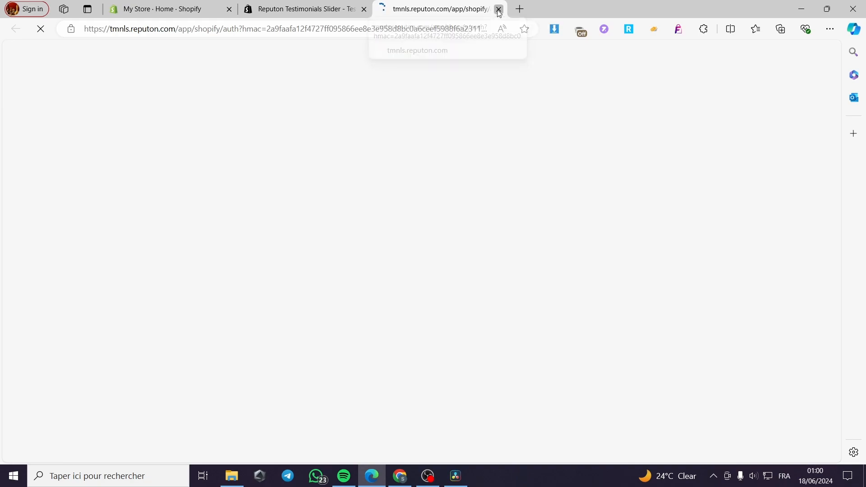
left_click(499, 10)
left_click(364, 9)
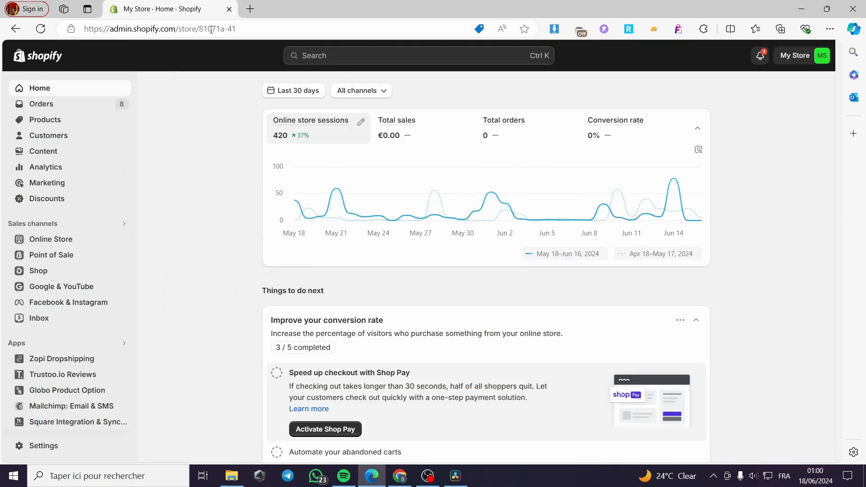
Open the Elfsight website, elfsight.com, in a new browser tab.
left_click(249, 9)
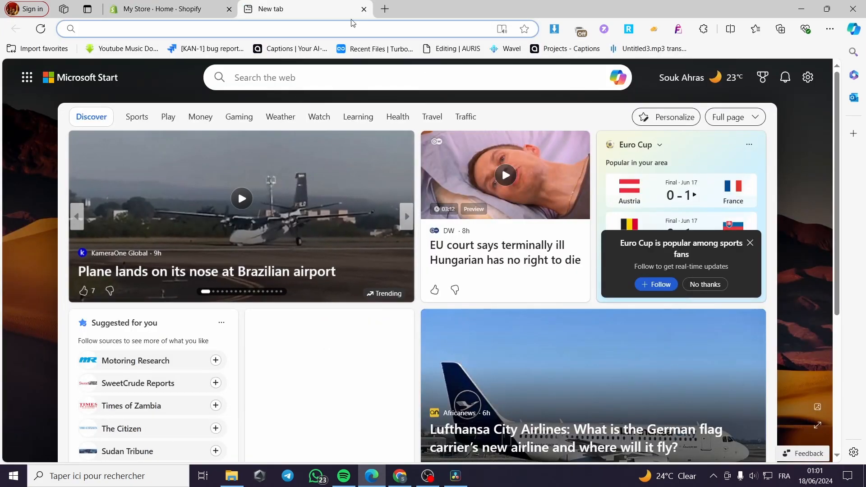
left_click(273, 30)
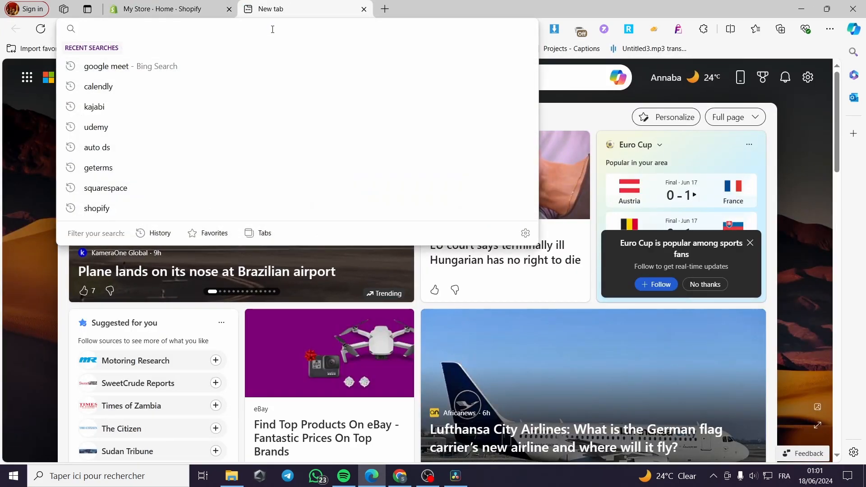
type("e")
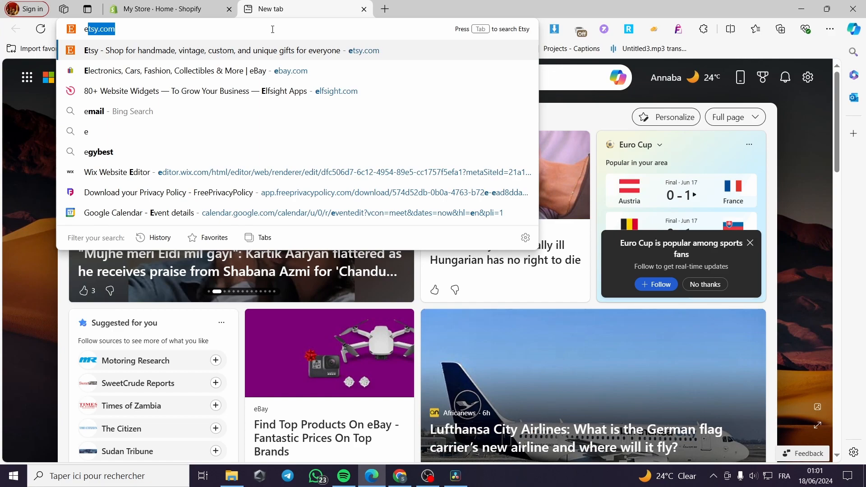
type("lfsigh")
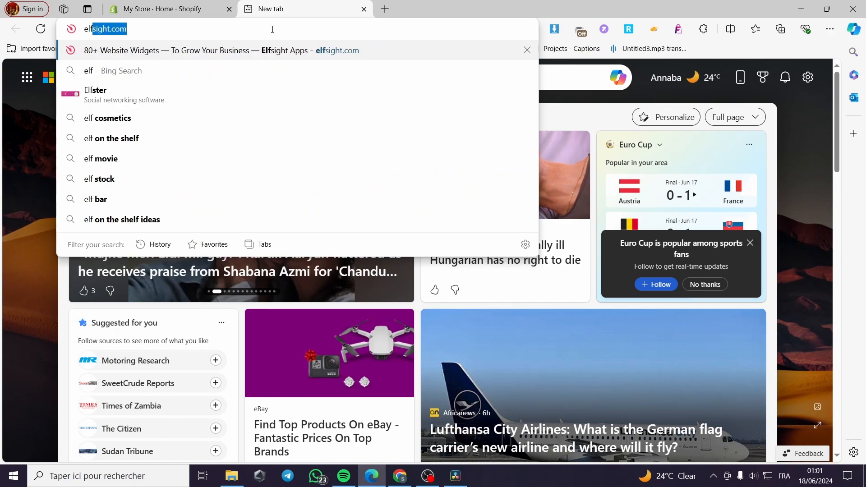
key("Return")
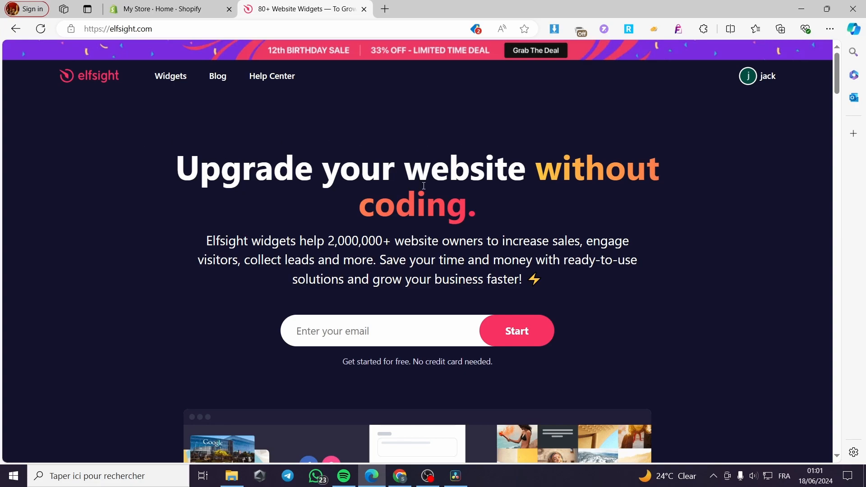
Search Elfsight's widget catalogue for "testimonials" and open the Testimonials Slider widget page.
mouse_move(169, 79)
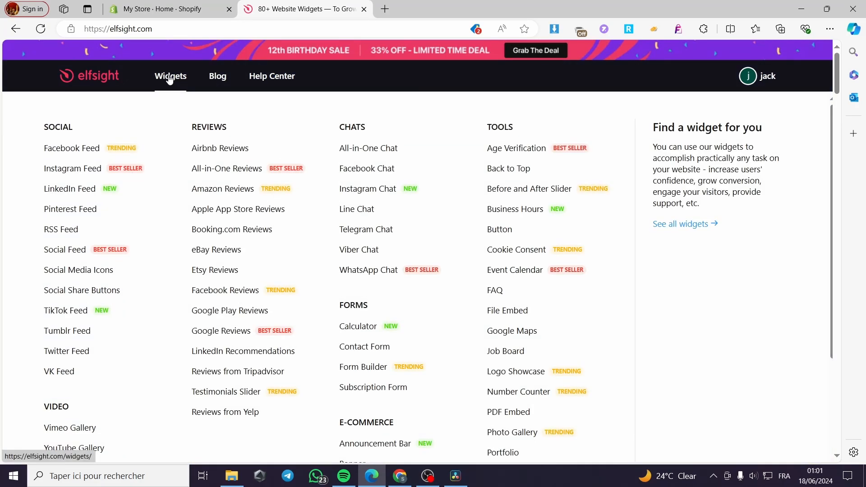
left_click(169, 80)
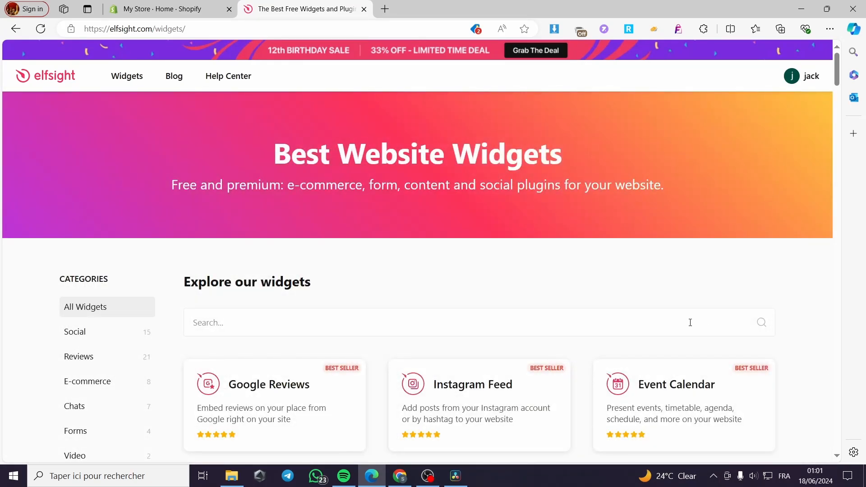
left_click(690, 323)
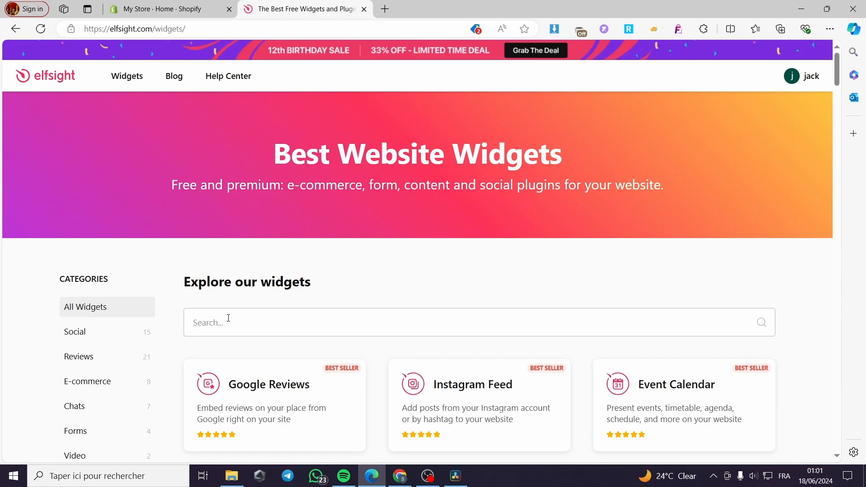
type("testimonials")
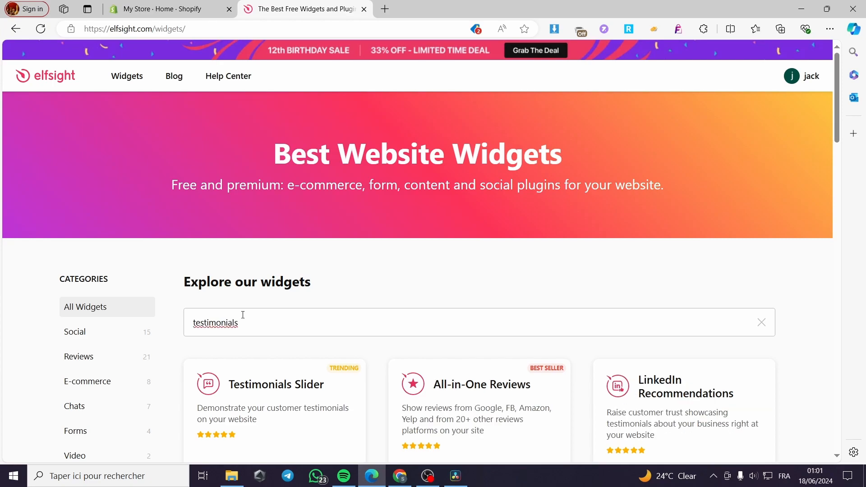
scroll(237, 316, "down", 3)
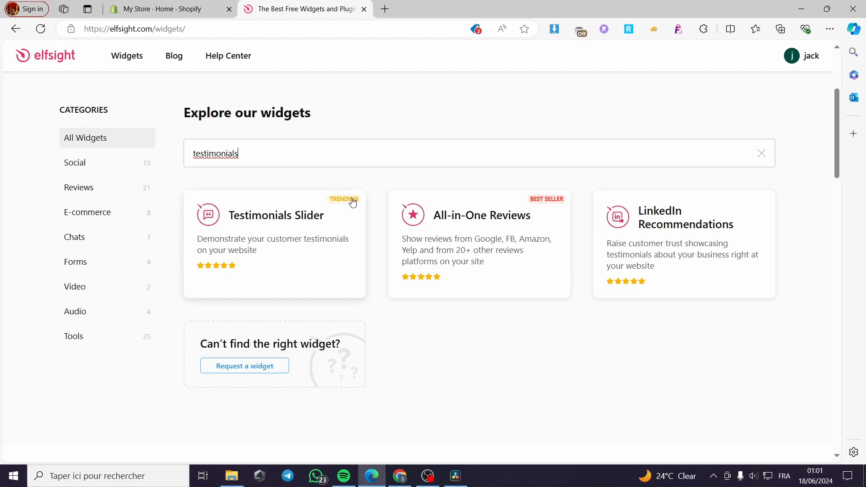
left_click(262, 223)
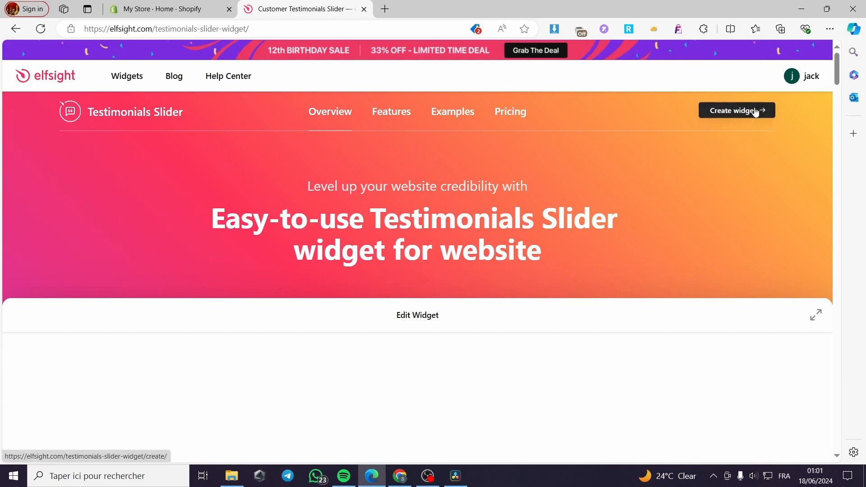
Start creating a Testimonials Slider widget from its overview page.
scroll(503, 356, "down", 1)
scroll(649, 218, "up", 1)
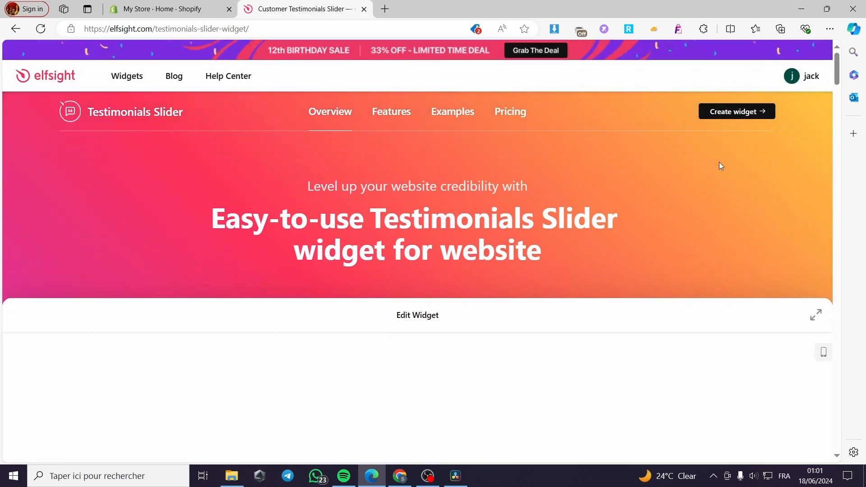
left_click(744, 116)
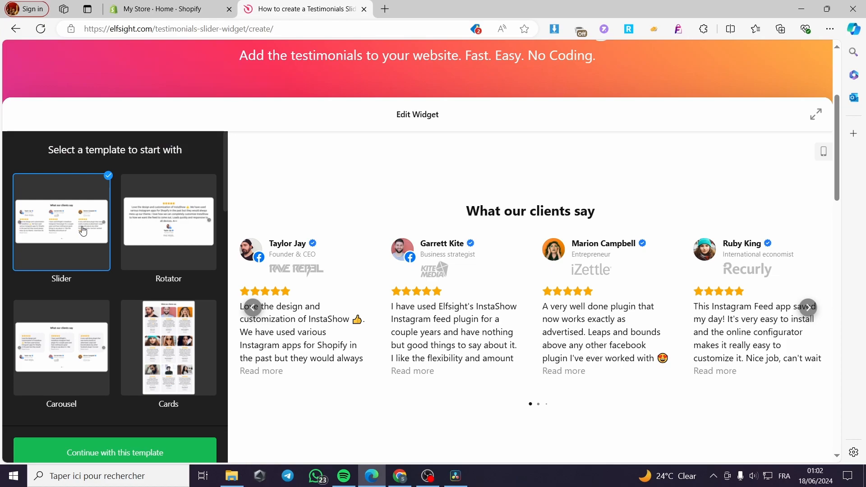
Preview the Rotator, Cards, Carousel and Slider templates for the testimonials widget.
left_click(180, 234)
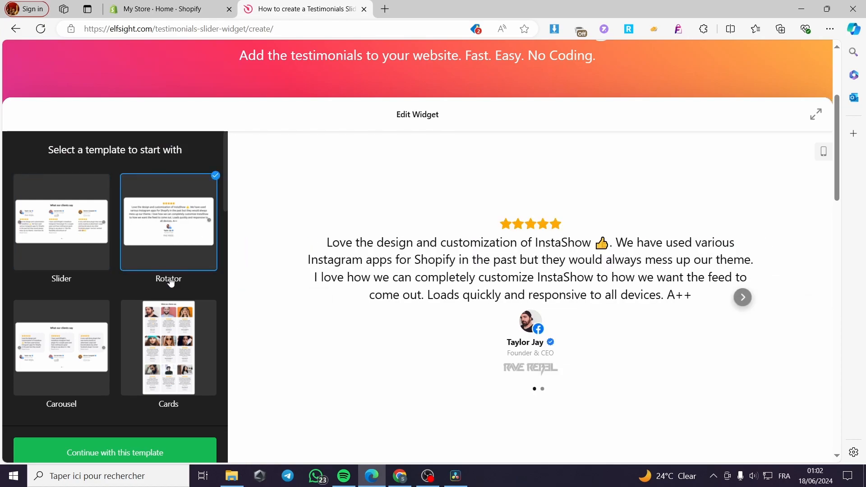
left_click(170, 359)
left_click(64, 368)
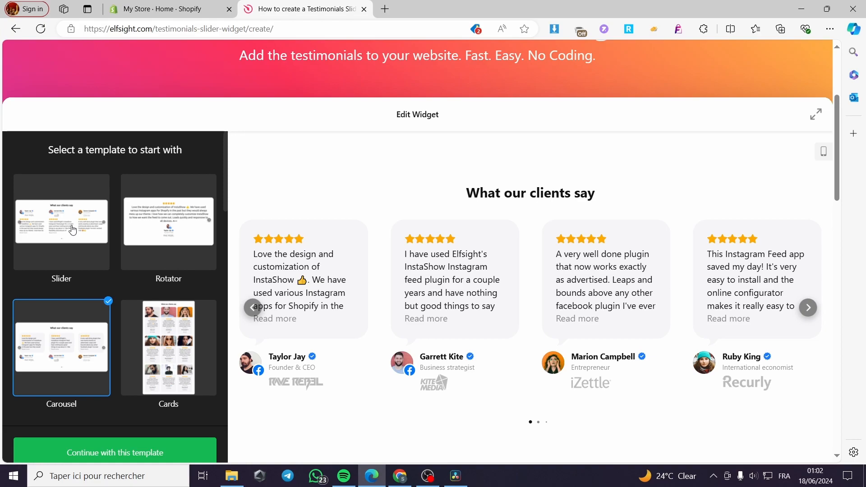
left_click(72, 230)
Browse the remaining testimonial templates and preview the Dark Carousel design.
scroll(47, 249, "down", 1)
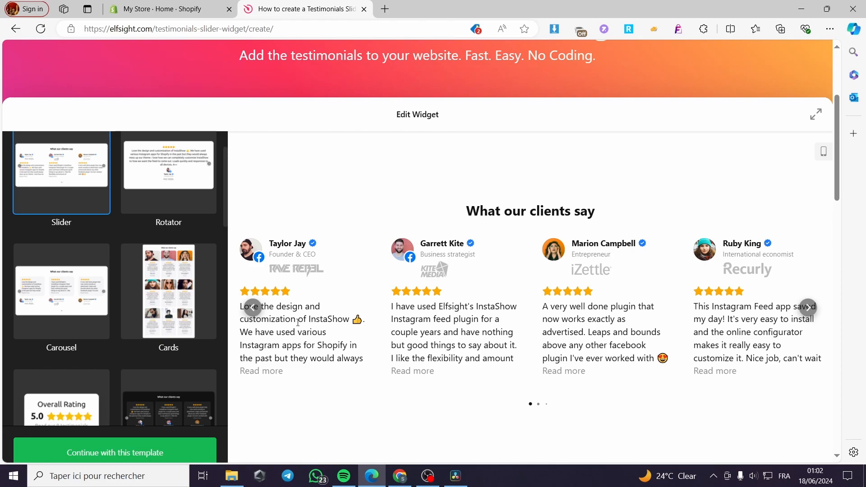
scroll(152, 320, "down", 1)
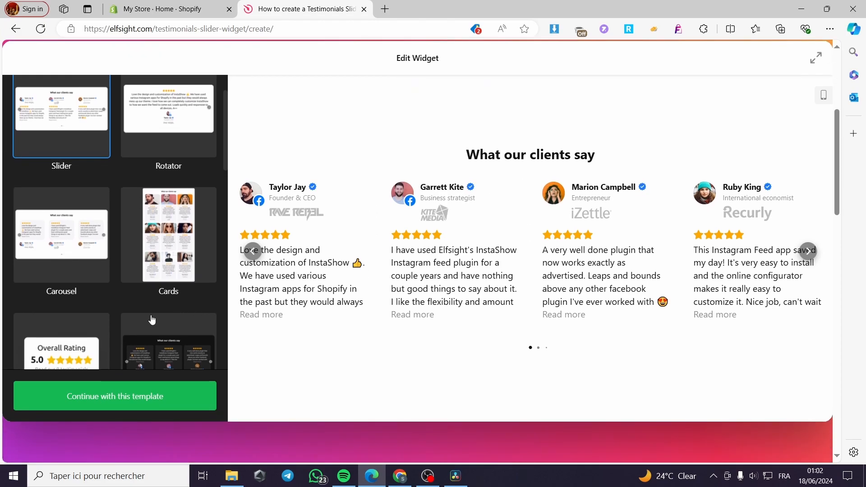
scroll(110, 313, "down", 2)
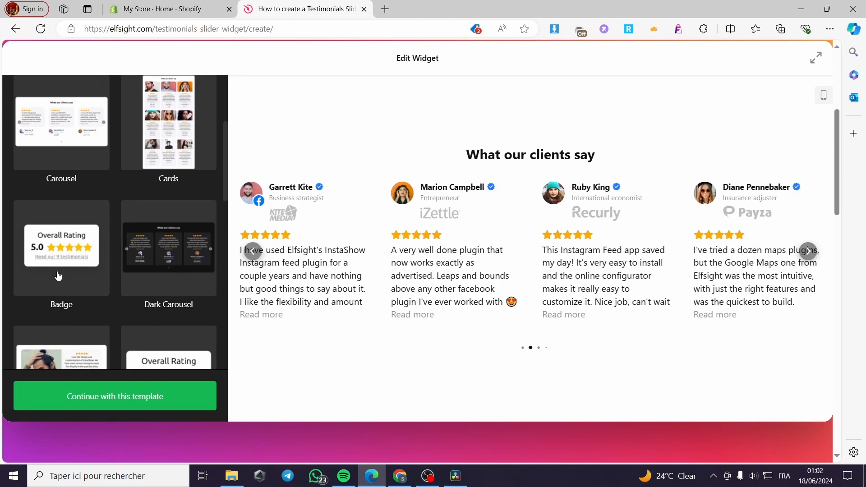
scroll(172, 276, "down", 1)
left_click(156, 210)
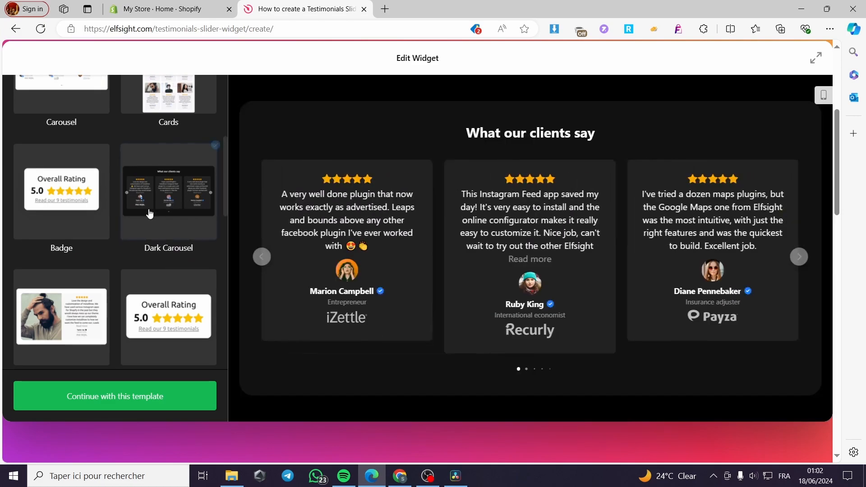
scroll(99, 324, "down", 2)
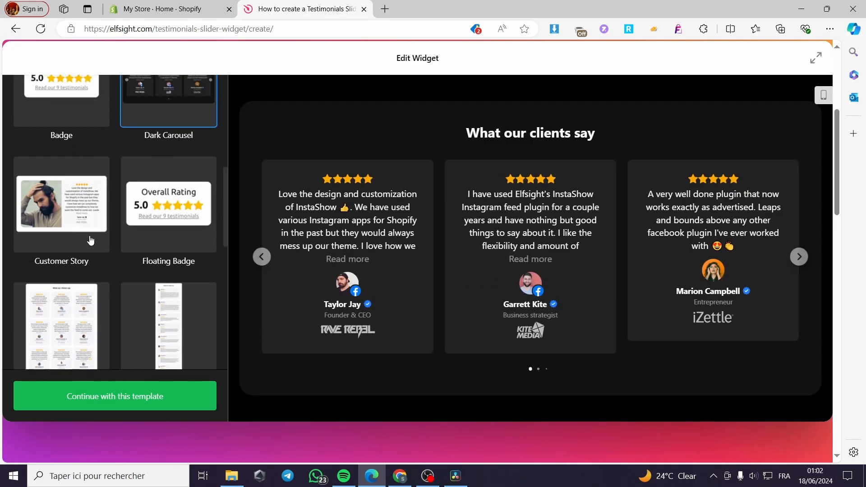
scroll(118, 248, "down", 3)
scroll(141, 280, "up", 8)
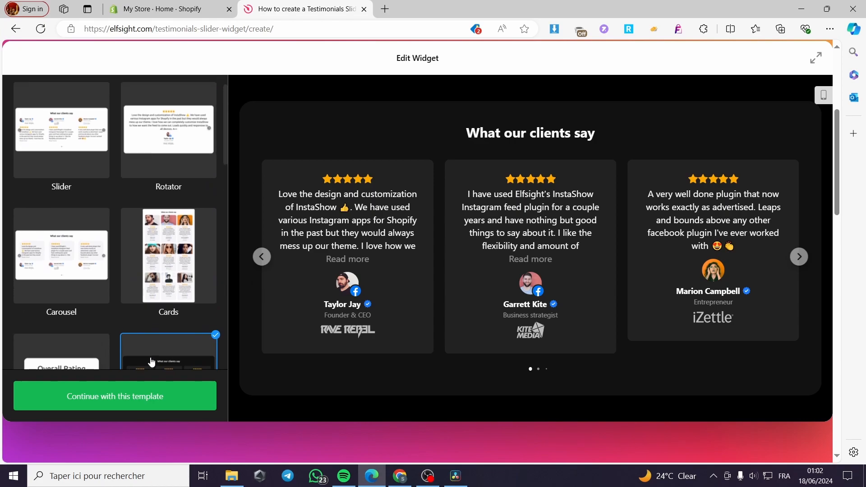
scroll(151, 362, "up", 4)
scroll(72, 244, "down", 1)
scroll(72, 244, "up", 1)
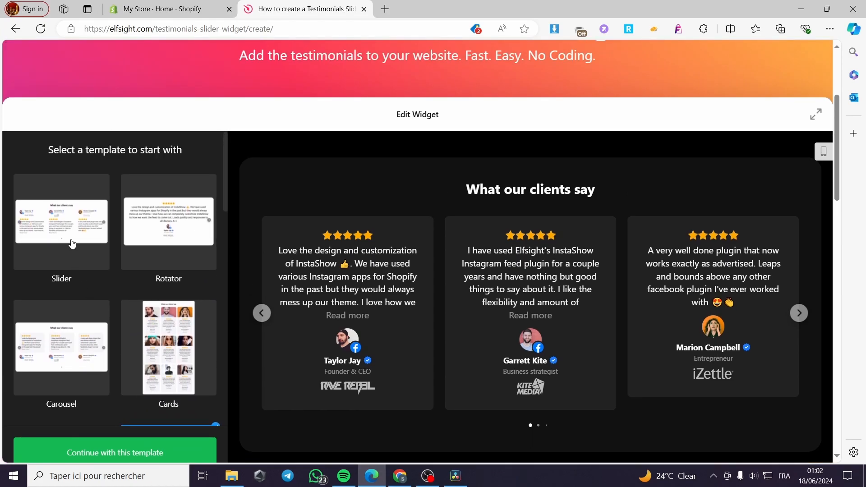
Choose the Slider template for the testimonials widget and continue to its content editor.
left_click(72, 244)
scroll(125, 381, "down", 2)
left_click(130, 453)
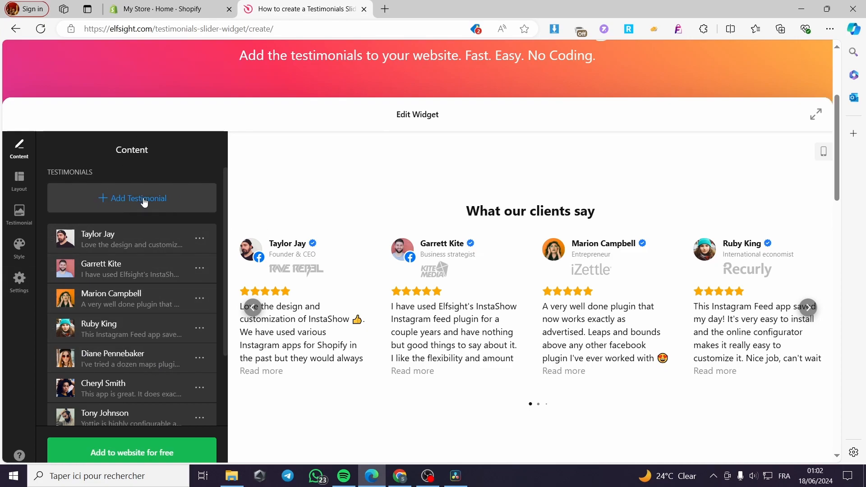
Open the first testimonial for editing and try a four-star rating, then restore five stars.
left_click(200, 238)
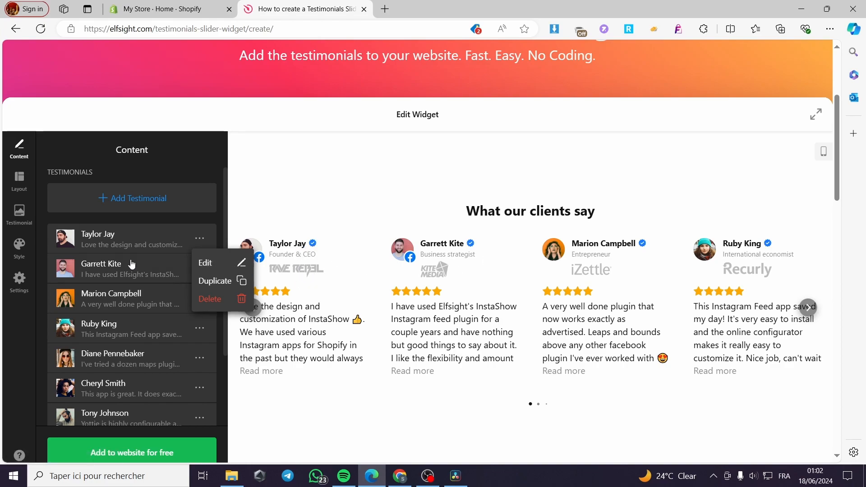
left_click(206, 263)
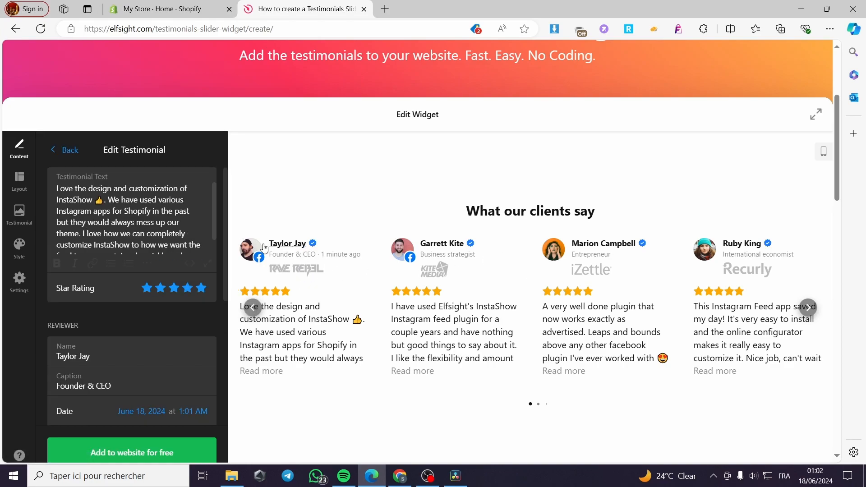
left_click(194, 291)
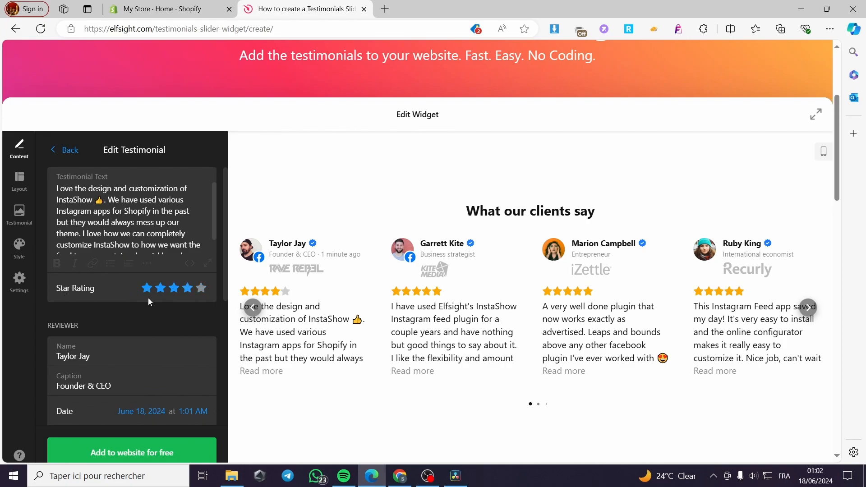
left_click(201, 288)
Review the first testimonial's reviewer details, profile and website links, logo and photo options, and return to the testimonials list.
left_click(58, 179)
left_click(58, 152)
scroll(81, 327, "down", 1)
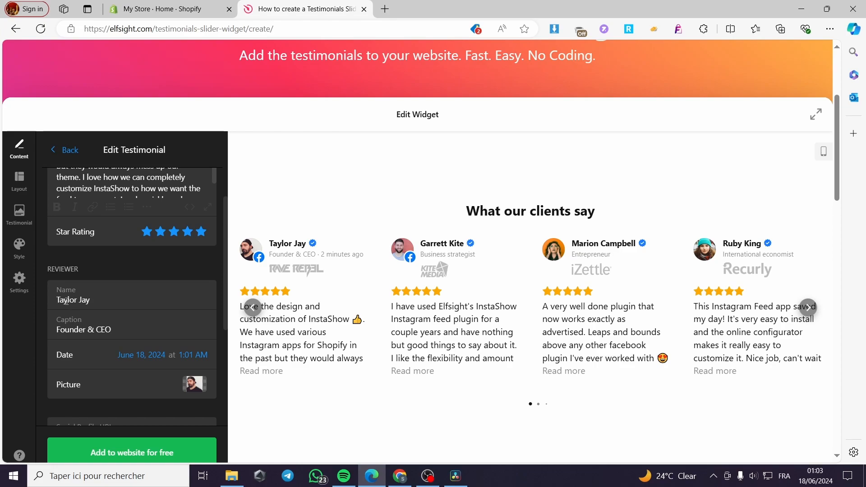
scroll(167, 330, "down", 1)
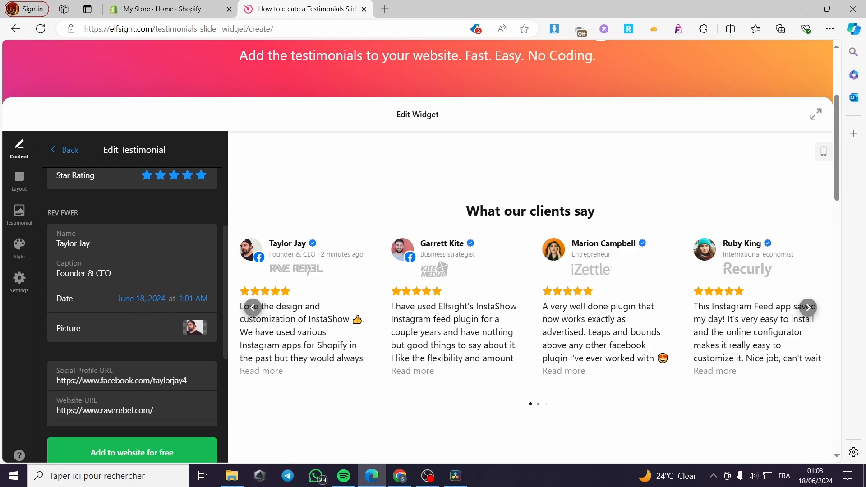
scroll(180, 327, "down", 1)
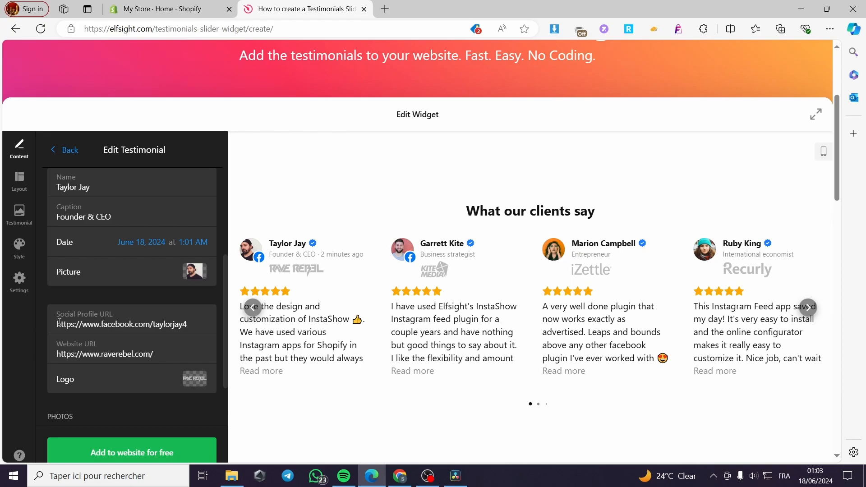
scroll(137, 347, "down", 1)
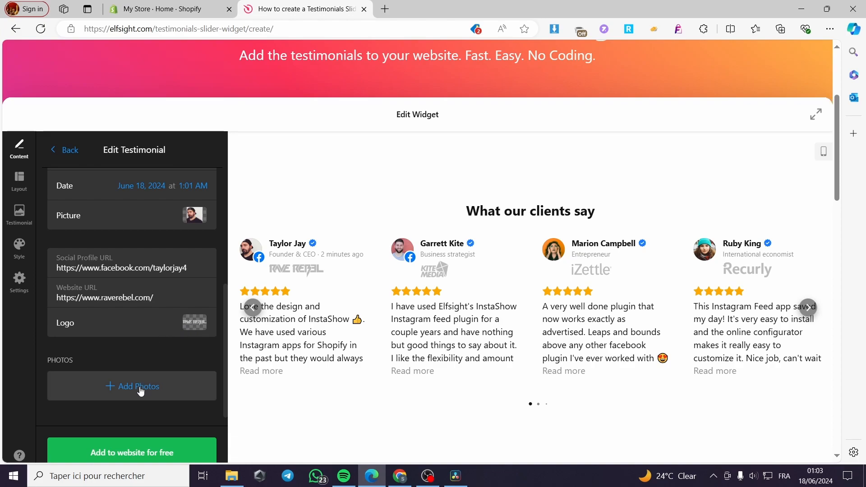
scroll(130, 384, "up", 3)
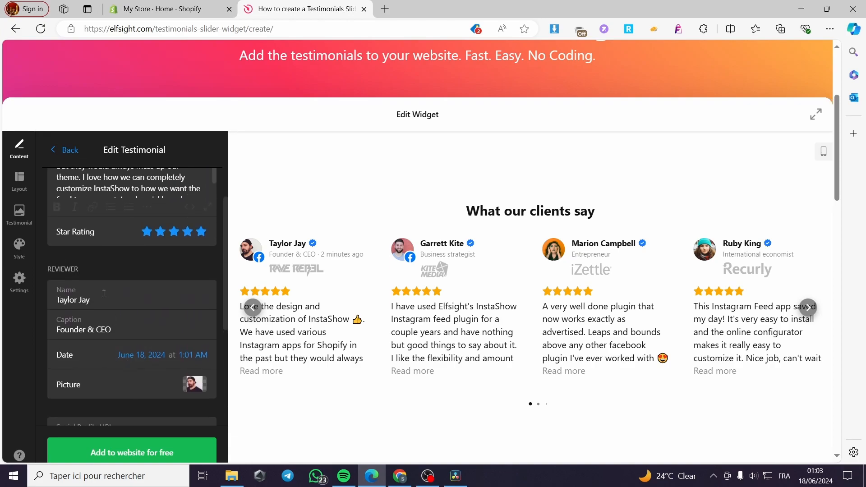
left_click(59, 151)
scroll(135, 251, "down", 5)
scroll(135, 284, "up", 5)
scroll(106, 292, "down", 3)
Preview the Grid and List layouts for the testimonials widget.
left_click(19, 180)
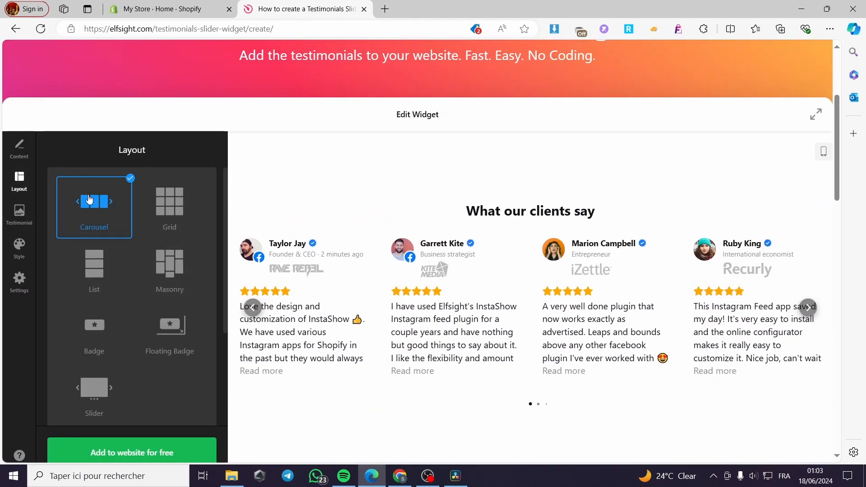
left_click(173, 213)
scroll(528, 316, "down", 2)
scroll(531, 339, "up", 3)
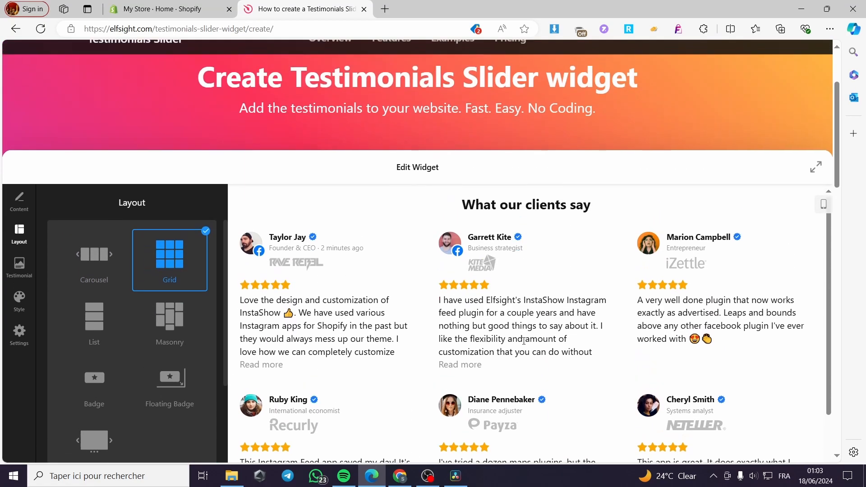
scroll(527, 339, "down", 3)
left_click(95, 216)
scroll(485, 280, "down", 2)
scroll(244, 253, "up", 2)
Preview the Masonry layout and look through its testimonial cards.
left_click(163, 216)
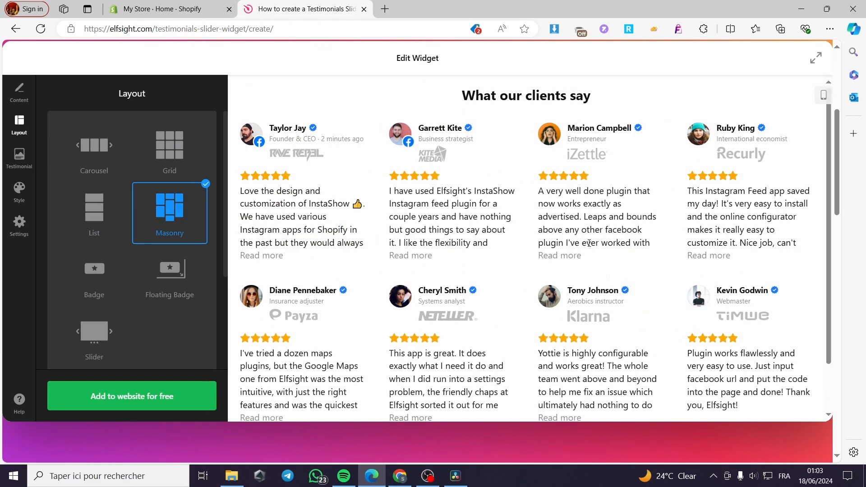
scroll(570, 254, "down", 1)
scroll(566, 253, "down", 1)
scroll(559, 251, "up", 3)
scroll(496, 255, "down", 1)
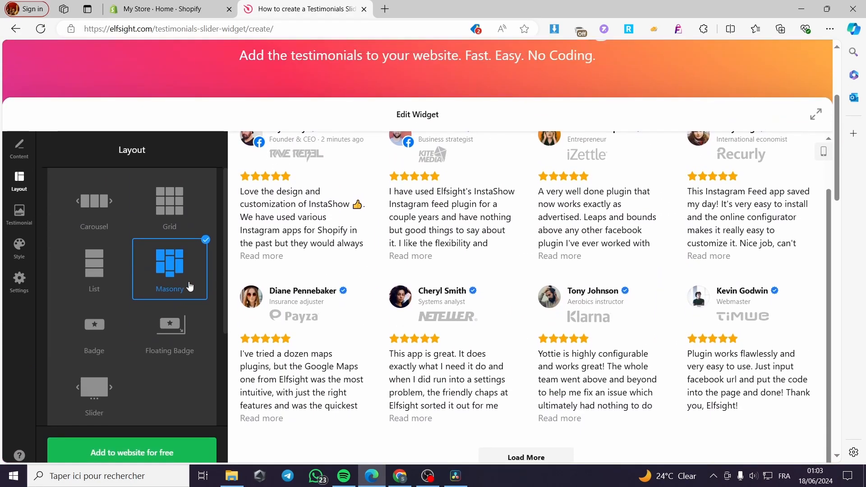
scroll(156, 284, "down", 1)
Preview the Badge, Floating Badge and Slider layouts, and set the widget back to the Carousel layout.
left_click(103, 274)
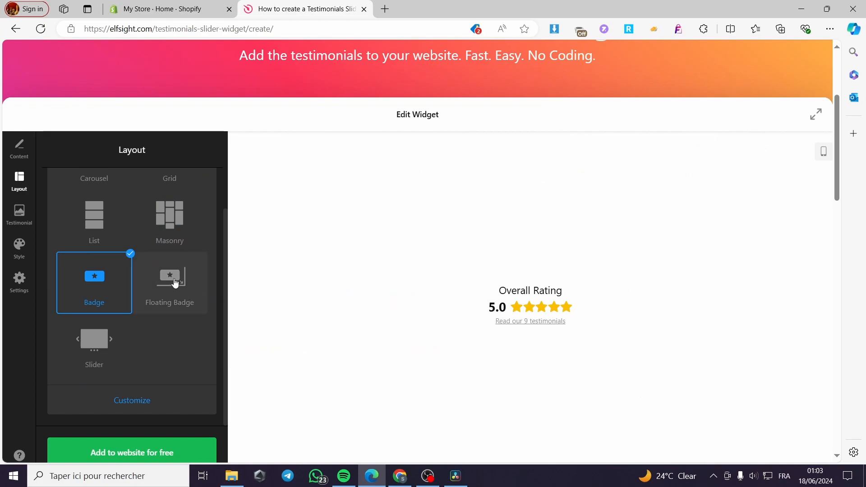
left_click(176, 283)
scroll(511, 322, "down", 1)
left_click(110, 294)
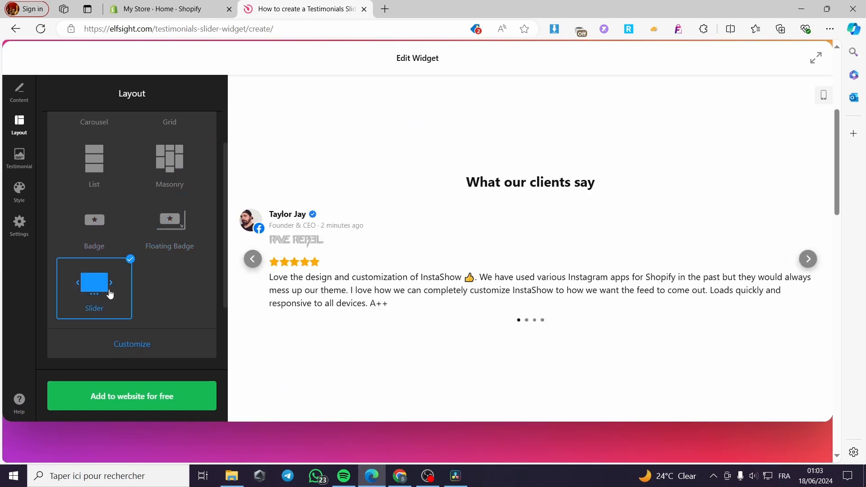
scroll(486, 305, "up", 1)
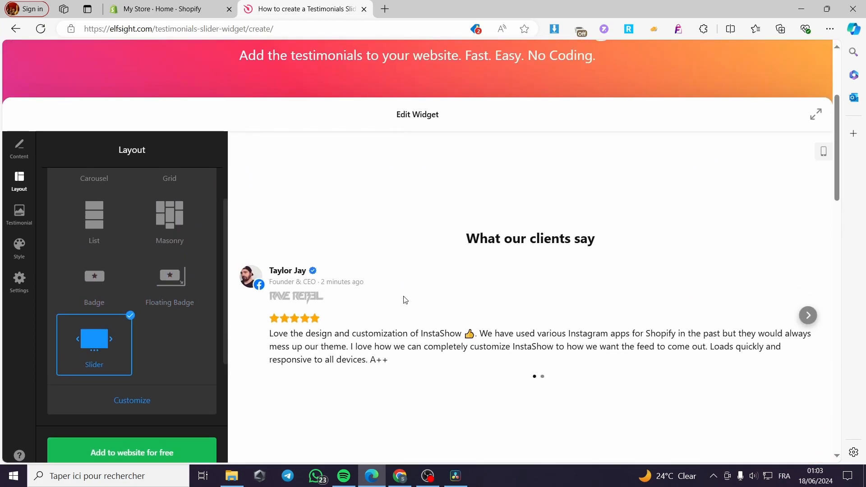
scroll(107, 294, "up", 1)
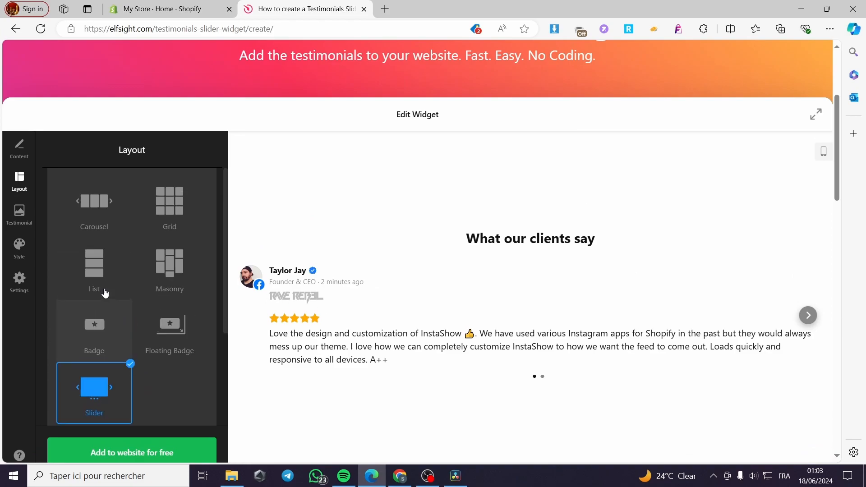
left_click(88, 220)
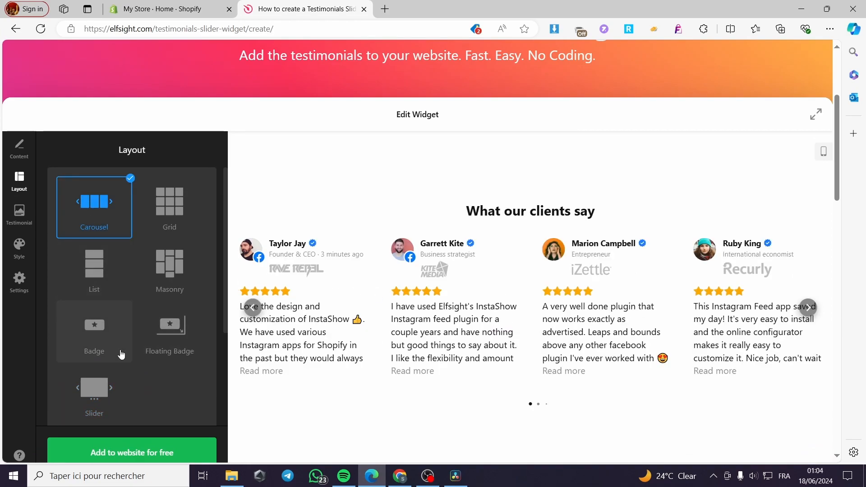
scroll(121, 354, "down", 1)
Preview each of the four testimonial styles and return to the first one, with the reviewer above the text.
left_click(23, 216)
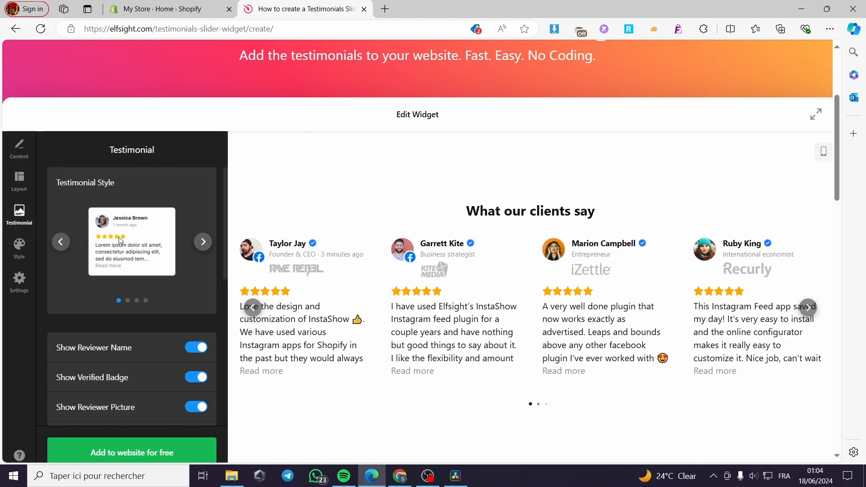
left_click(202, 242)
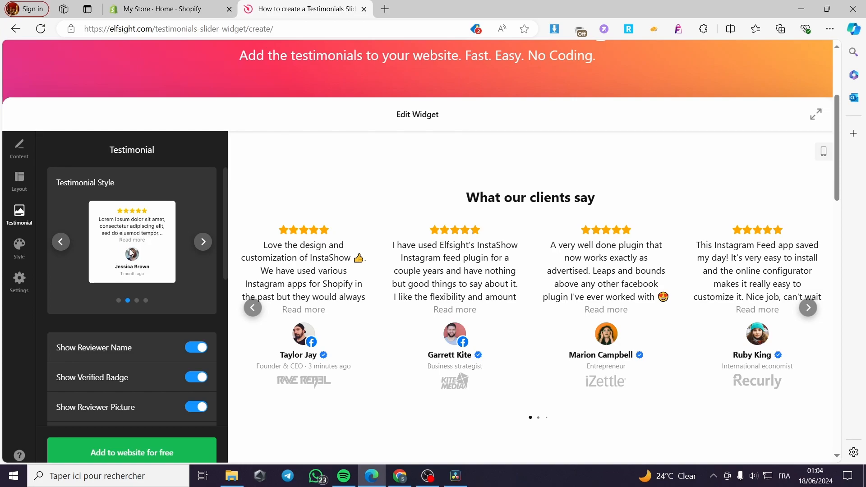
left_click(203, 242)
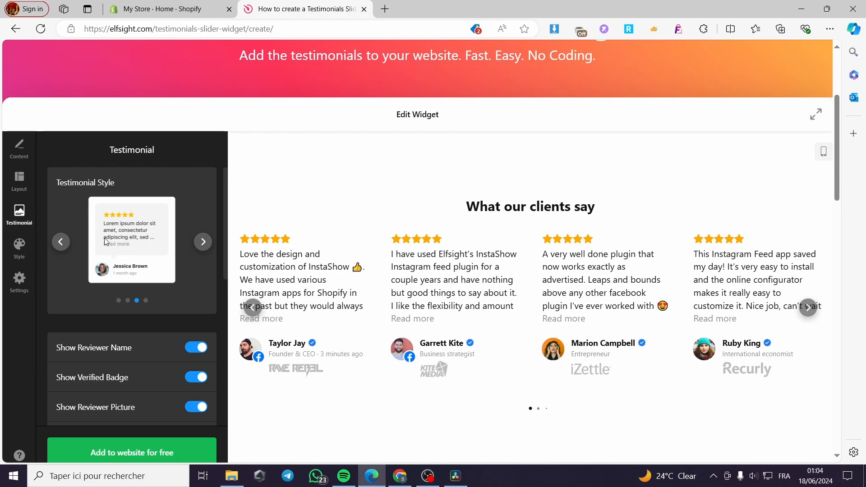
left_click(202, 243)
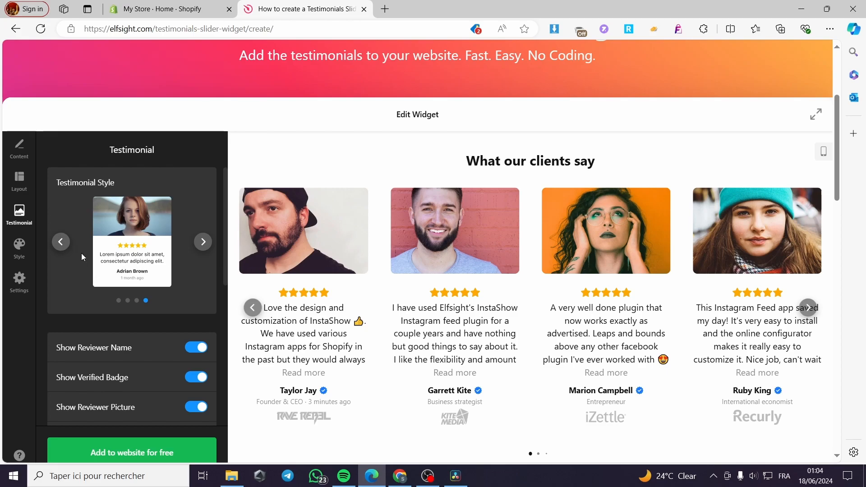
left_click(61, 244)
left_click(61, 246)
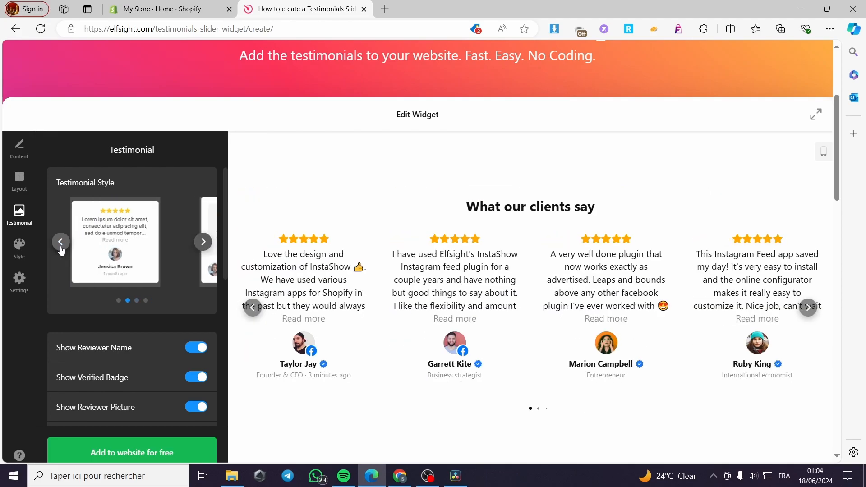
left_click(60, 244)
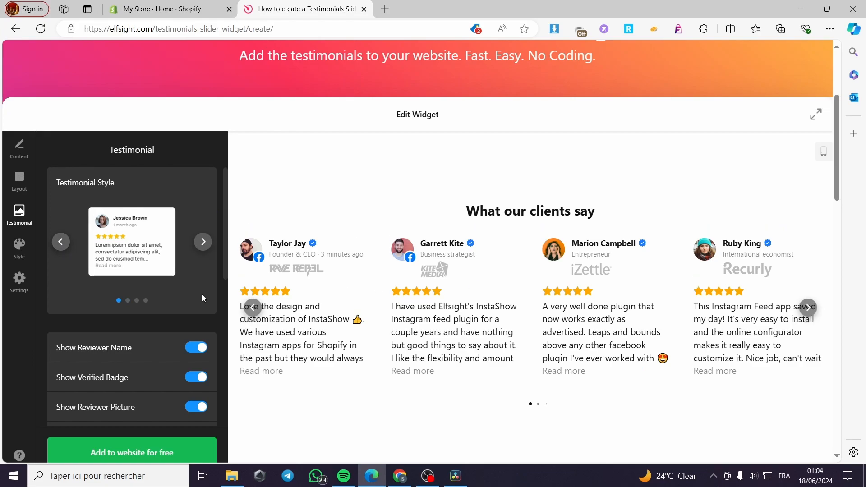
Turn off the verified badge in the testimonial display options.
scroll(158, 302, "down", 1)
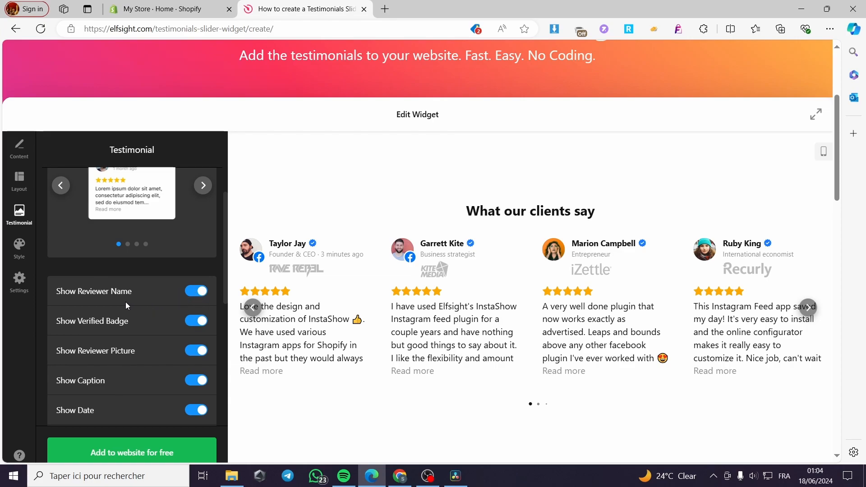
scroll(125, 301, "down", 1)
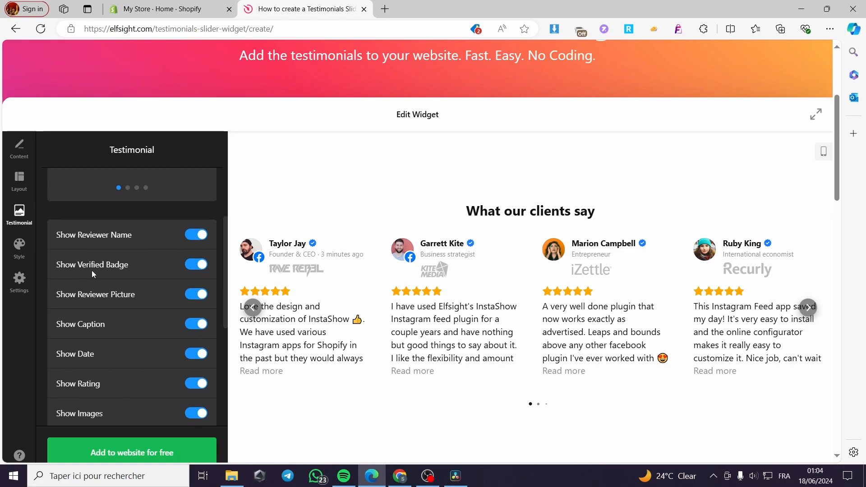
scroll(197, 266, "down", 1)
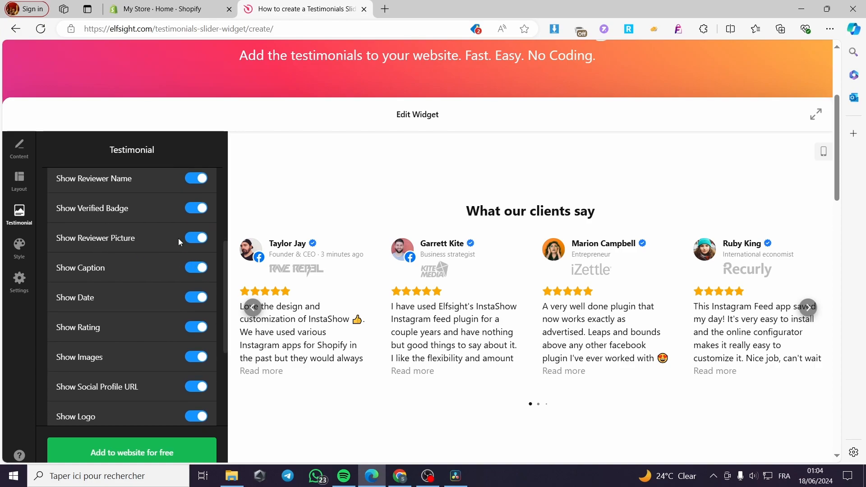
right_click(201, 217)
left_click(158, 209)
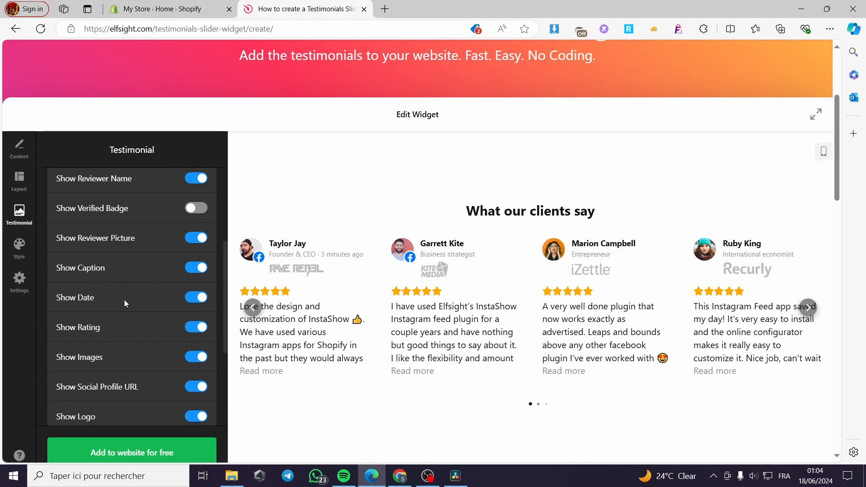
scroll(128, 305, "down", 1)
scroll(147, 340, "up", 1)
Set the widget's accent color to purple, and try the Dark color scheme before restoring Light.
left_click(19, 247)
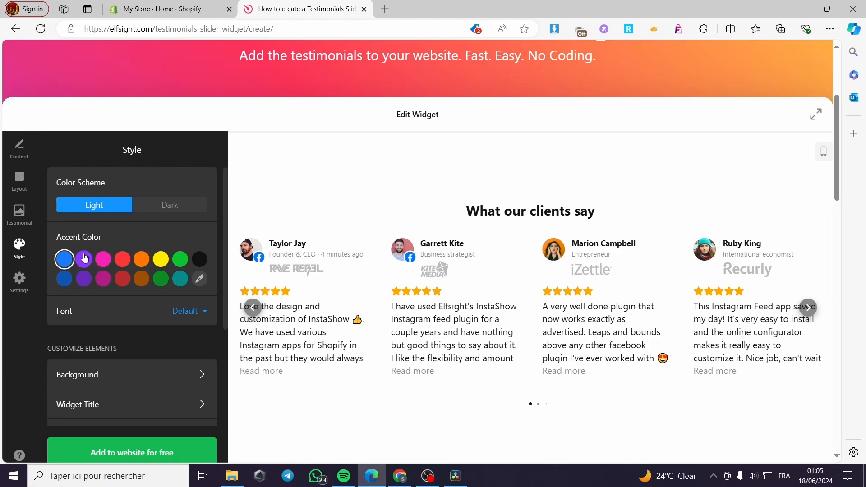
left_click(82, 262)
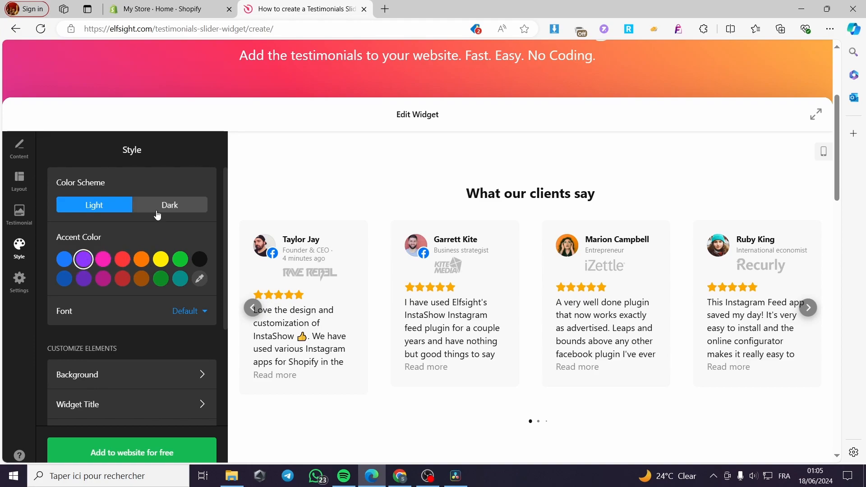
left_click(182, 211)
left_click(116, 213)
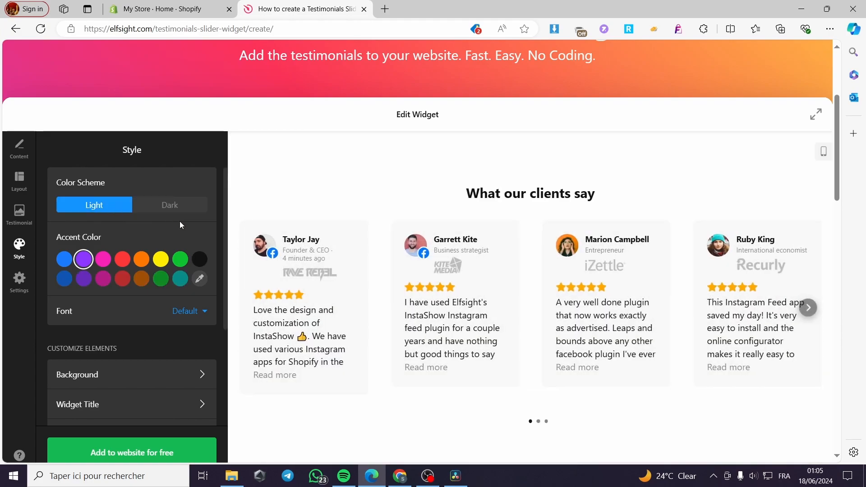
Examine the customizable style elements and the widget's language, Schema.org, sorting, link and Custom JS settings.
scroll(149, 261, "down", 1)
scroll(149, 261, "down", 2)
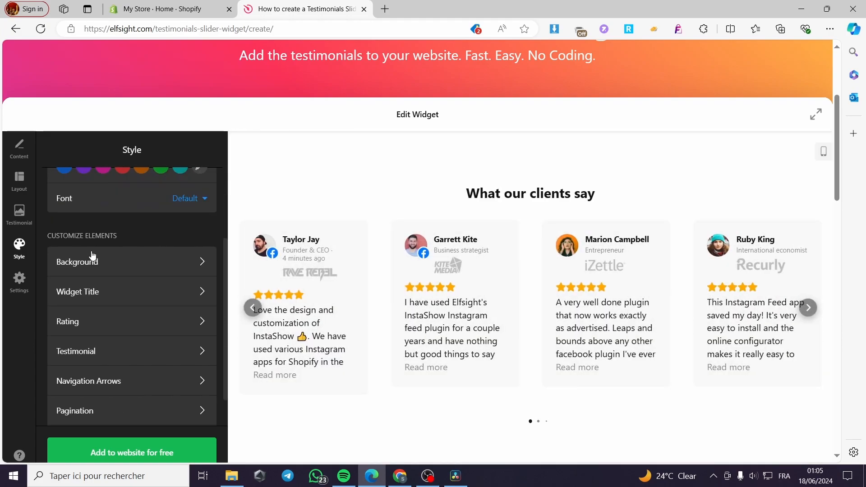
scroll(125, 262, "down", 1)
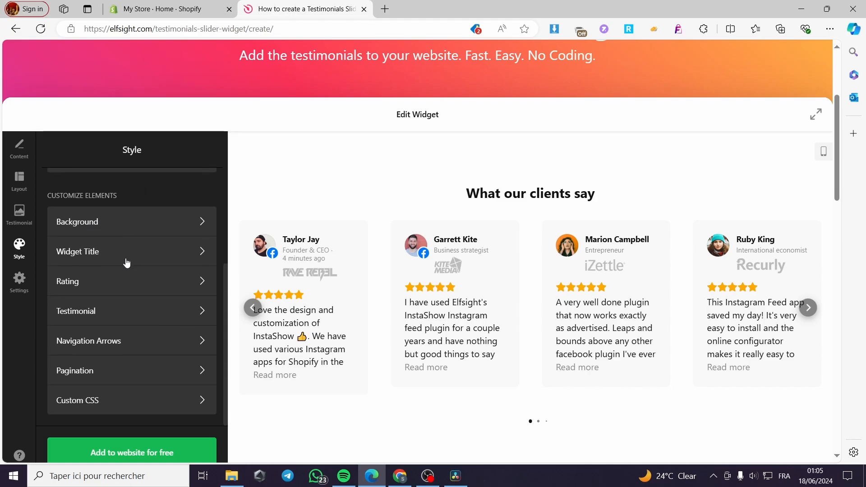
scroll(110, 266, "down", 1)
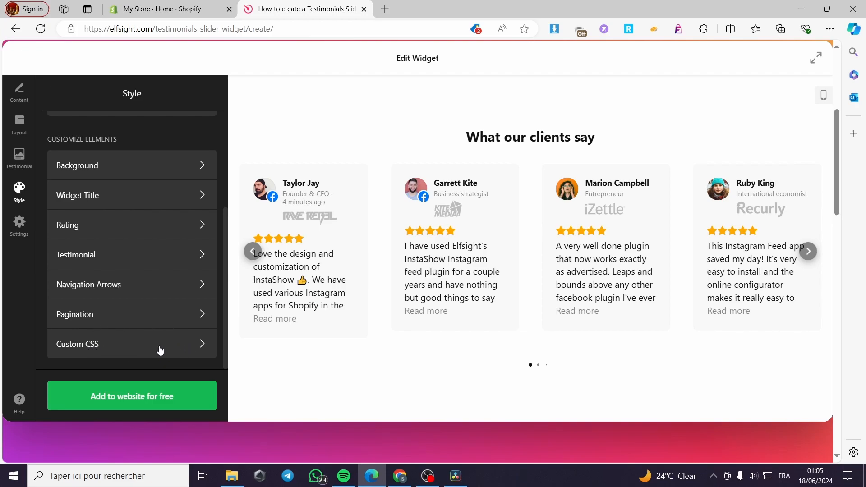
scroll(158, 350, "up", 1)
left_click(20, 233)
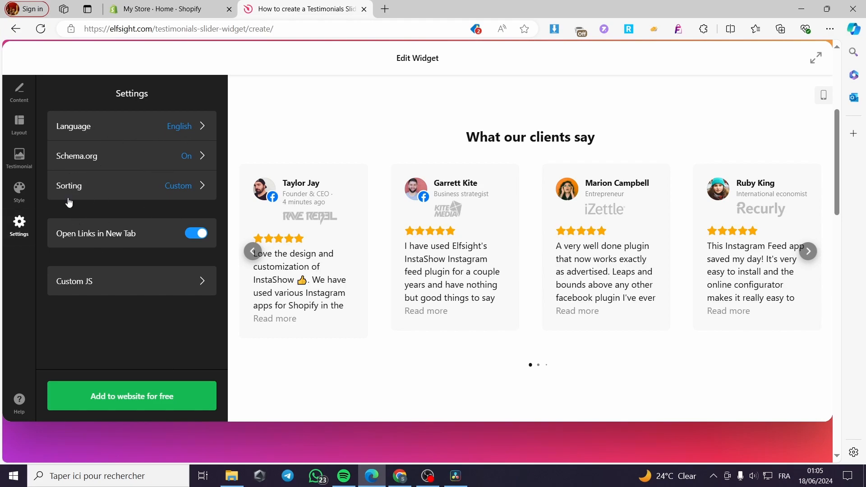
scroll(160, 359, "up", 1)
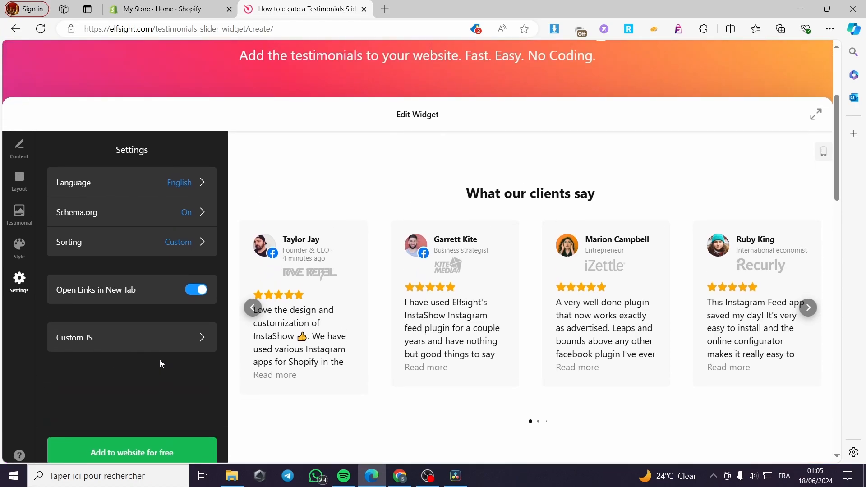
Add the customized testimonials slider to the website for free, publishing it and copying its embed code.
scroll(163, 351, "down", 2)
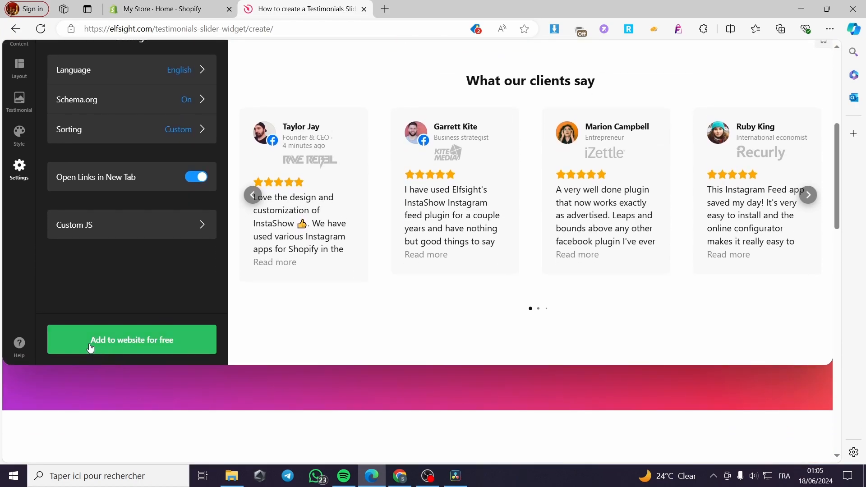
left_click(111, 347)
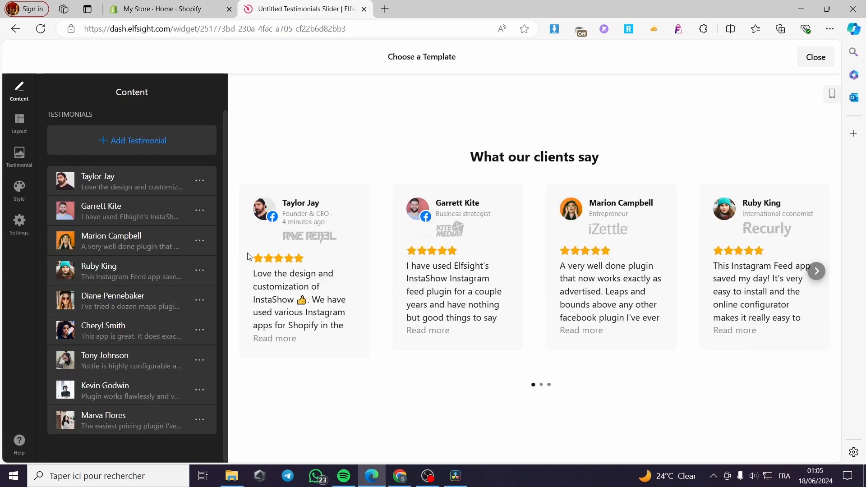
left_click(768, 57)
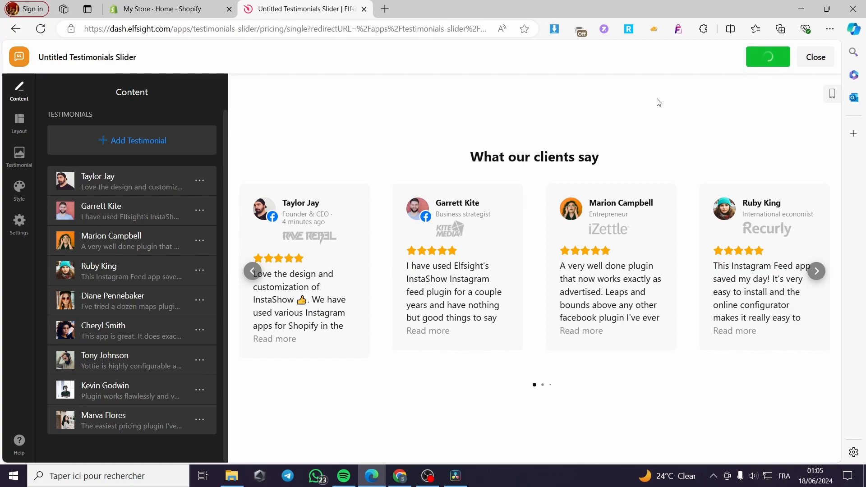
scroll(193, 331, "down", 2)
left_click(209, 217)
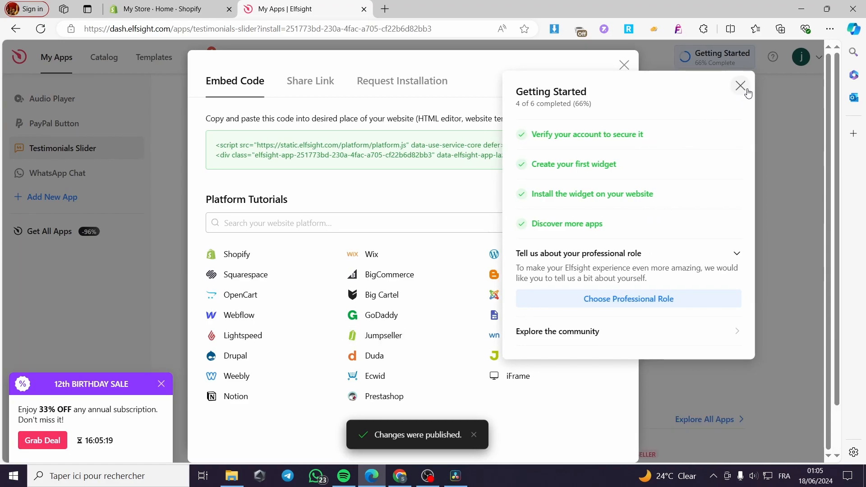
left_click(740, 86)
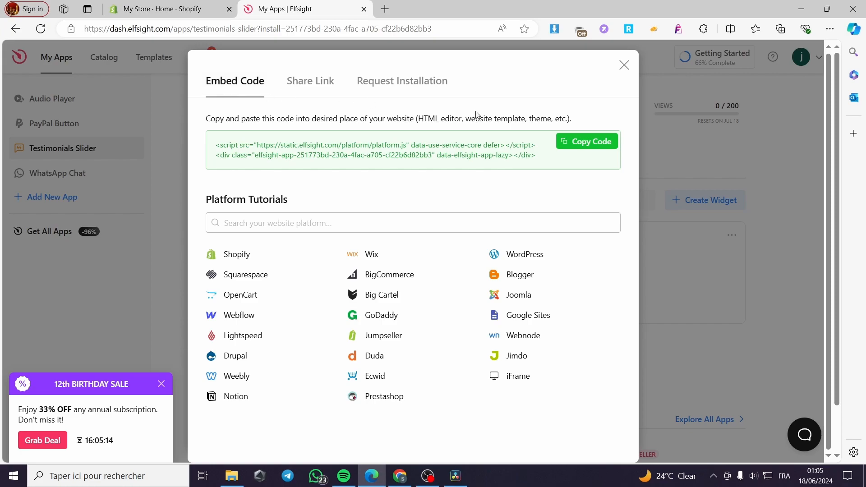
left_click(601, 153)
Switch to the Shopify admin, look through the online store's pages and navigation menus, and open its blog posts.
left_click(162, 9)
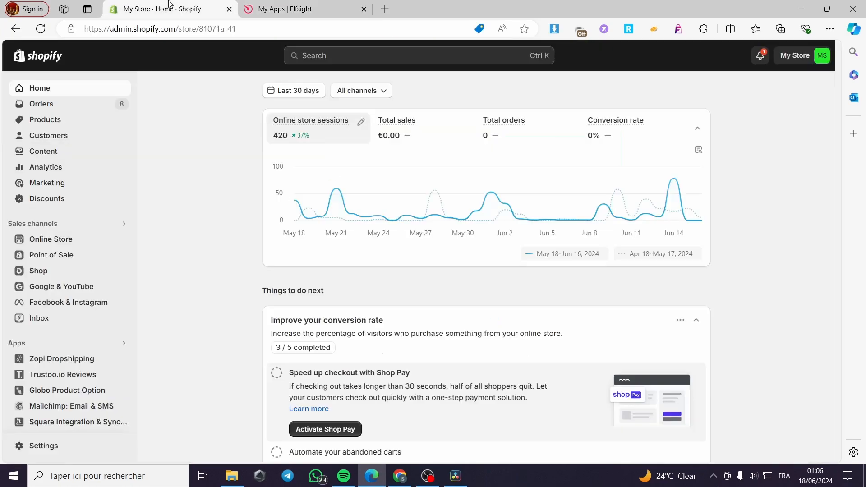
left_click(66, 245)
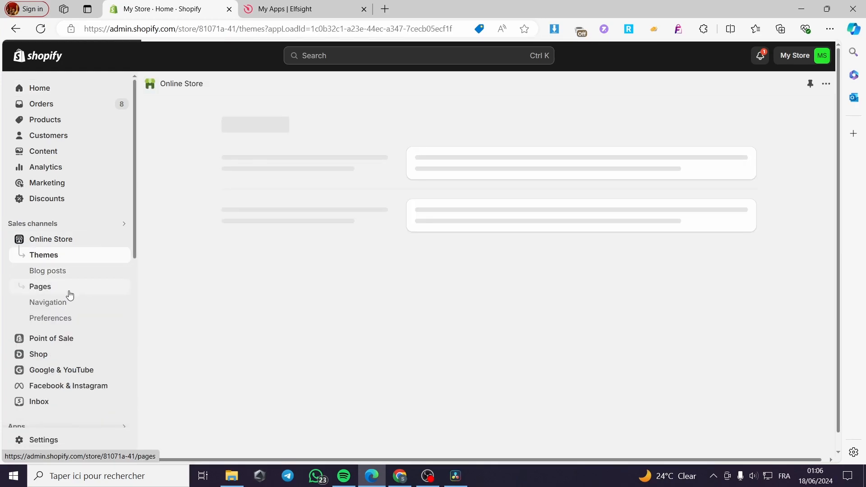
left_click(43, 289)
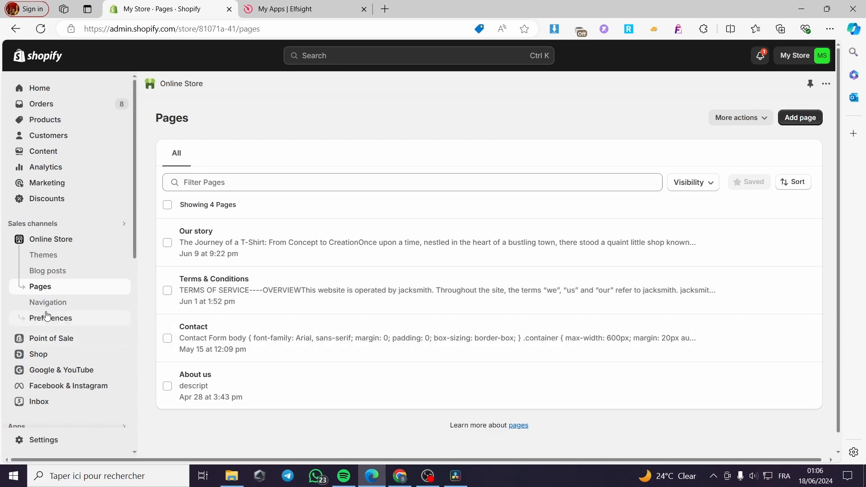
left_click(53, 306)
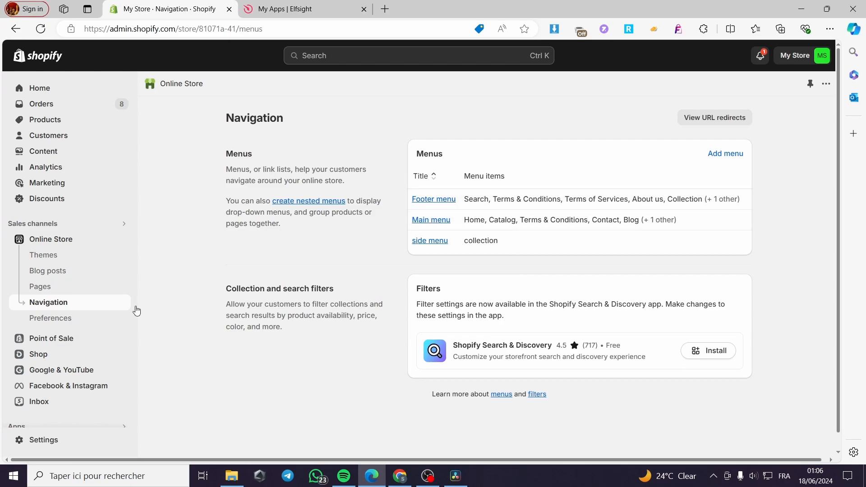
left_click(45, 287)
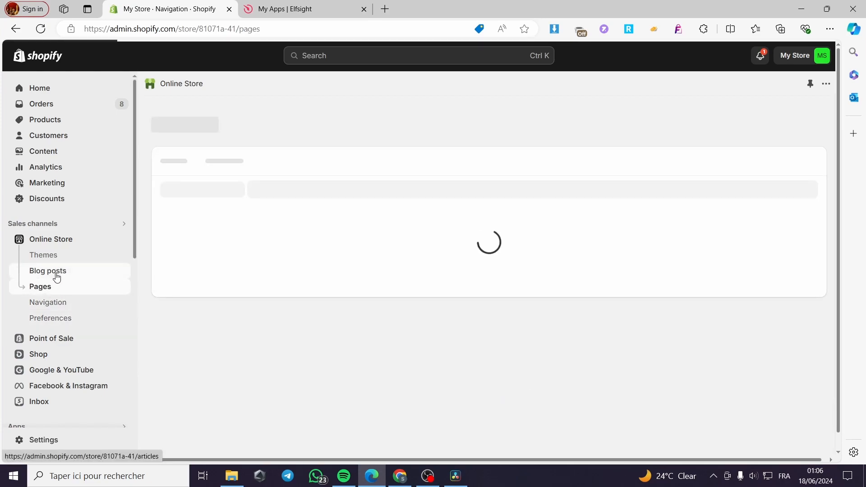
left_click(56, 276)
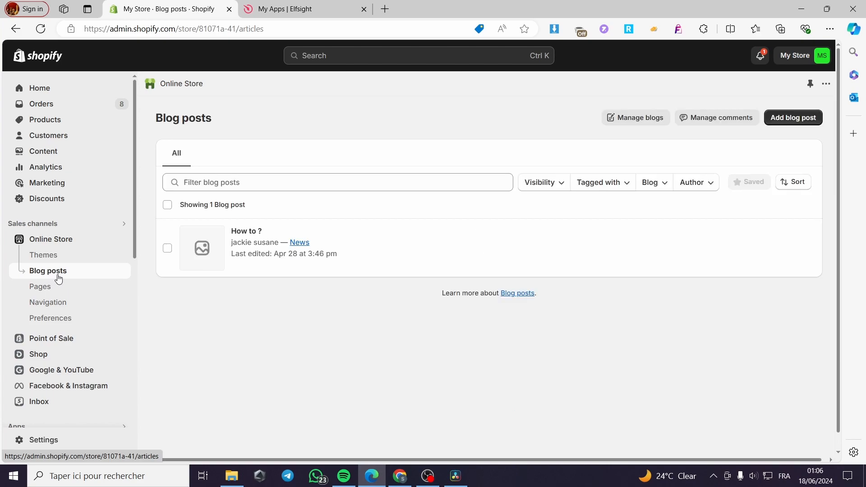
View the existing "How to ?" blog post on the storefront and return to the blog posts in the Shopify admin.
mouse_move(266, 244)
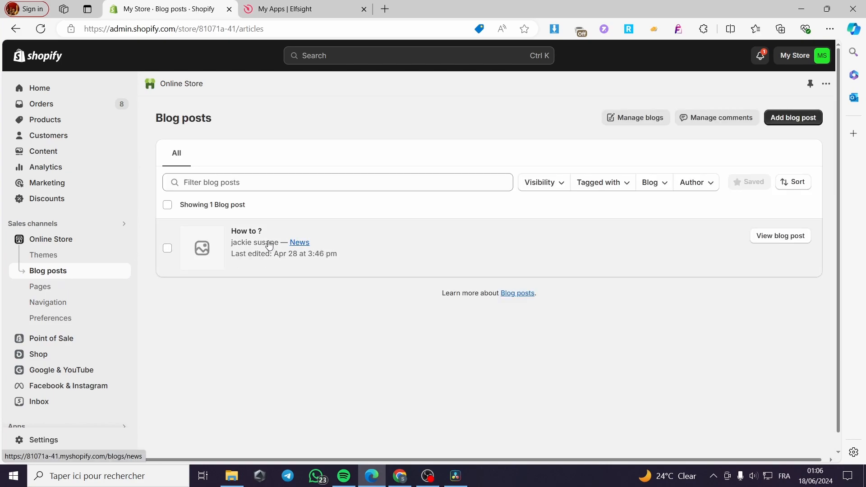
left_click(772, 242)
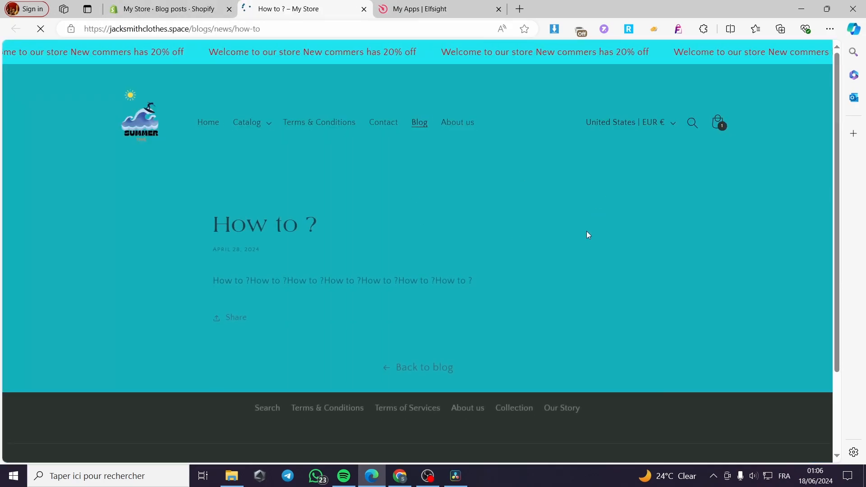
scroll(586, 231, "down", 3)
scroll(566, 241, "up", 3)
left_click(166, 7)
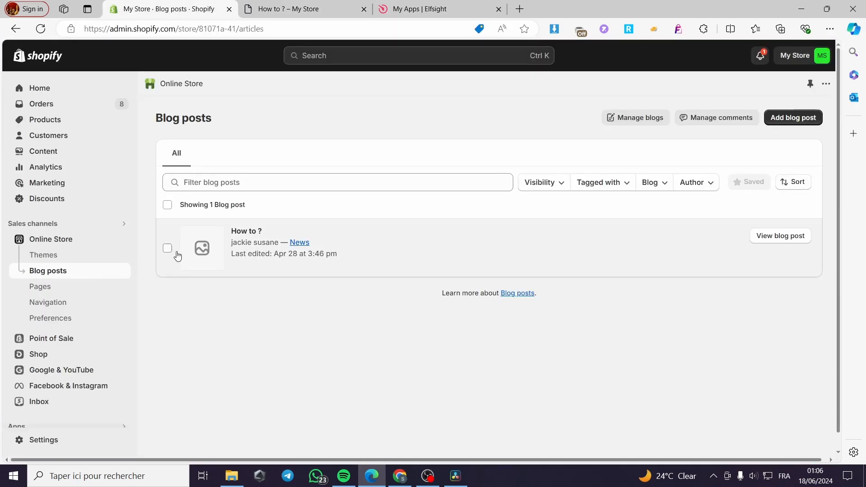
left_click(168, 249)
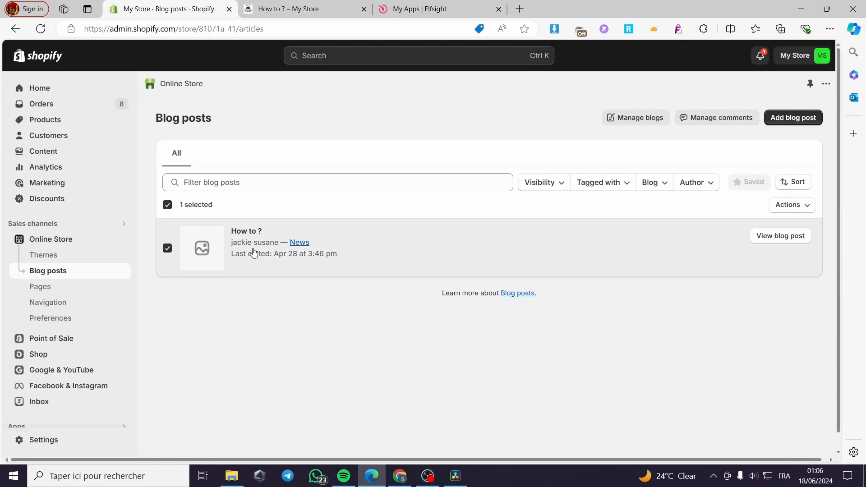
left_click(812, 207)
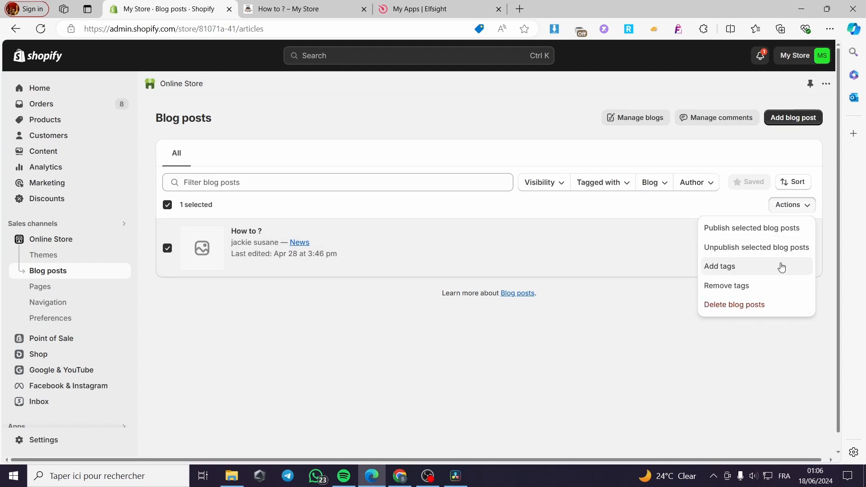
left_click(705, 207)
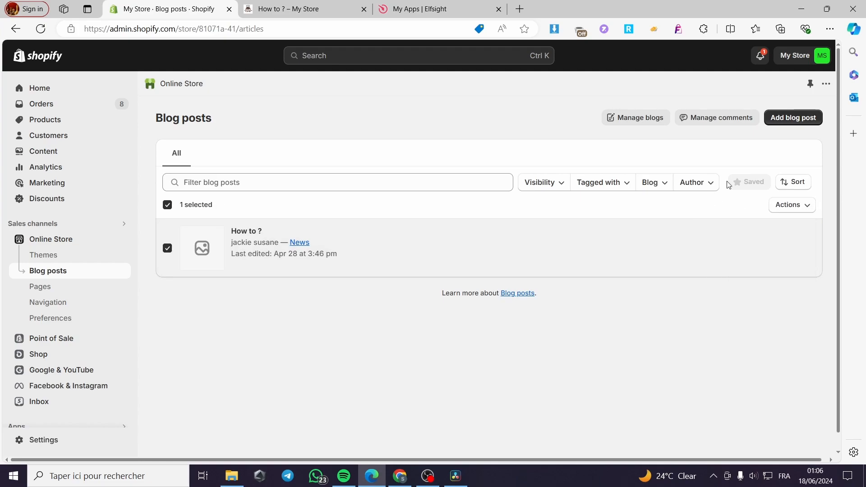
Start a new blog post and paste the copied Elfsight embed code into its content as HTML.
left_click(792, 118)
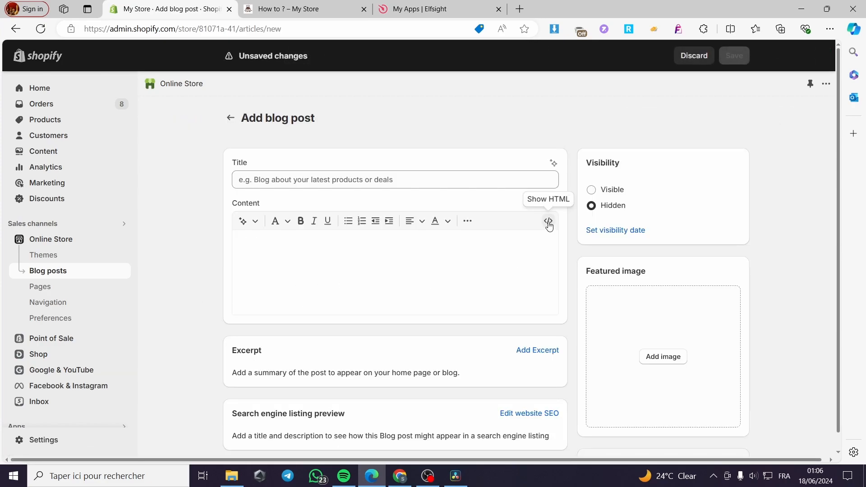
left_click(549, 222)
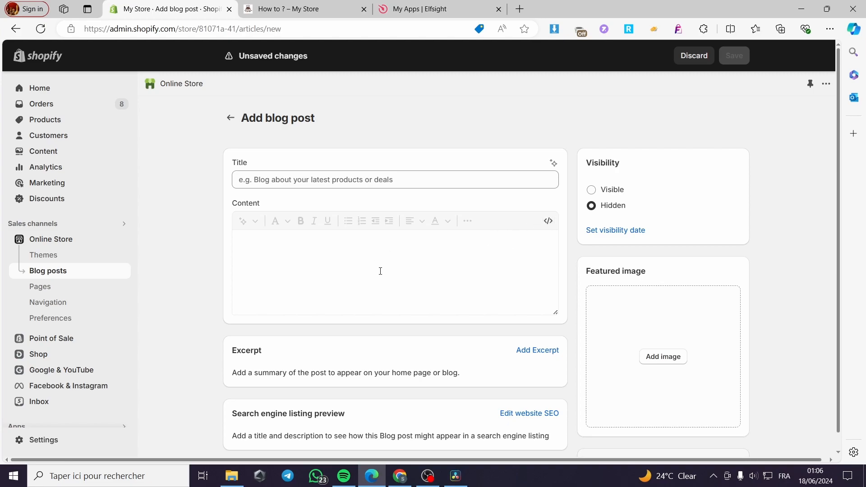
left_click(347, 263)
type("<script src=\"https://static.elfsight.com/platform/platform.js\" data-use-service-core defer></script> <div class=\"elfsight-app-251773bd-230a-4fac-a705-cf22b6d82bb3\" data-elfsight-app-lazy></div>")
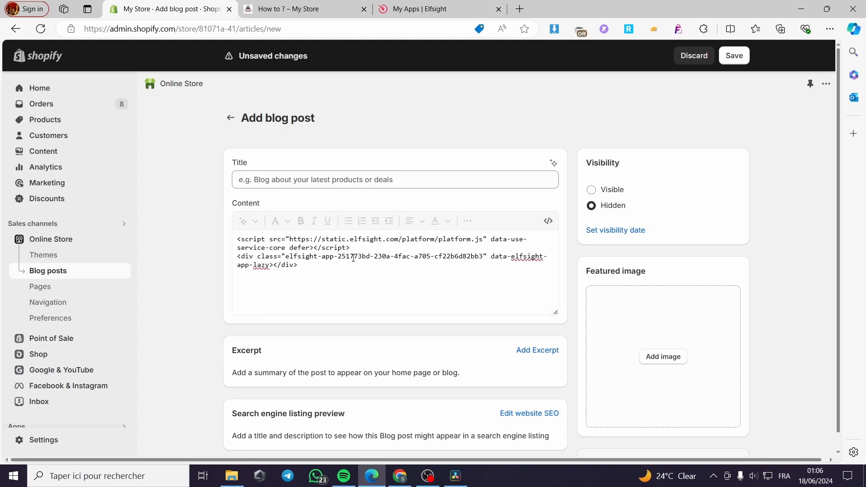
Title the new blog post "Testimonials" and save it.
left_click(728, 59)
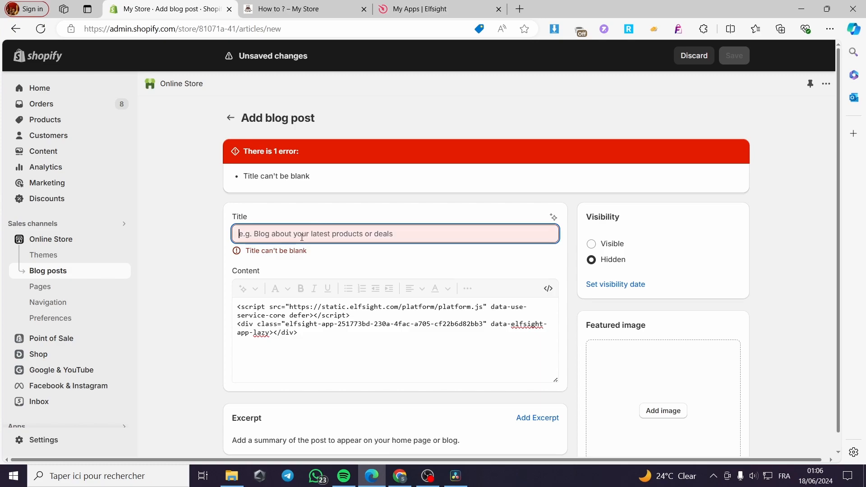
type("T")
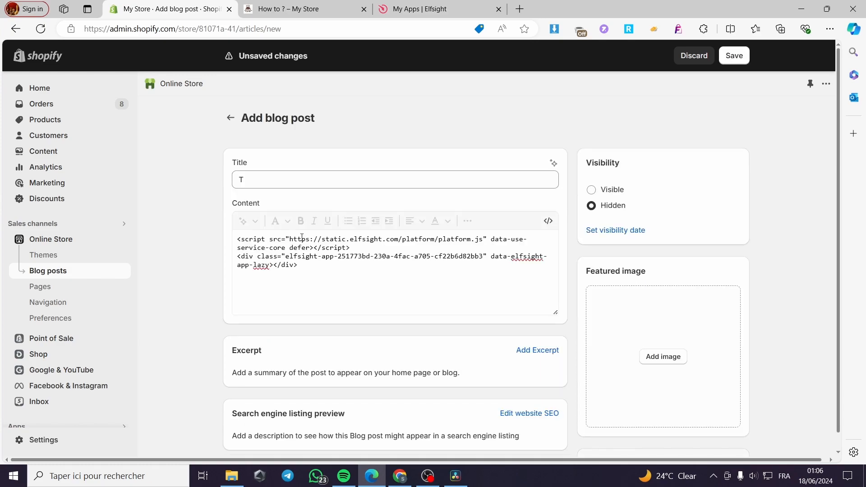
left_click(312, 176)
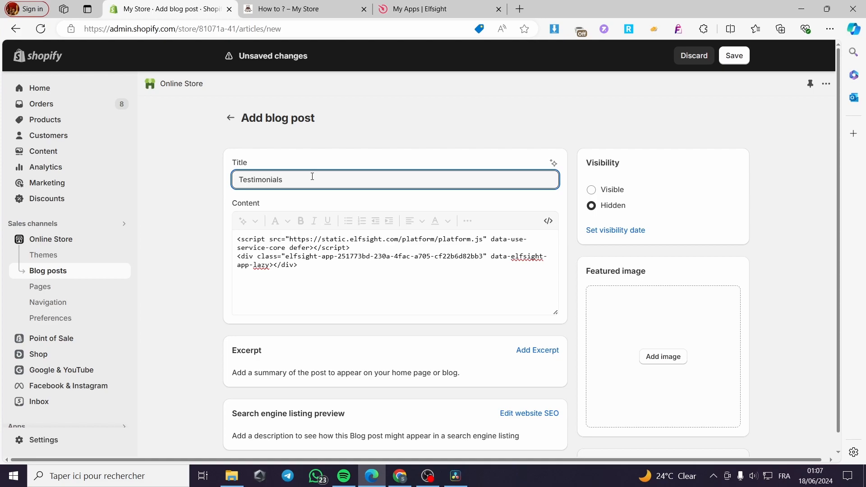
left_click(734, 55)
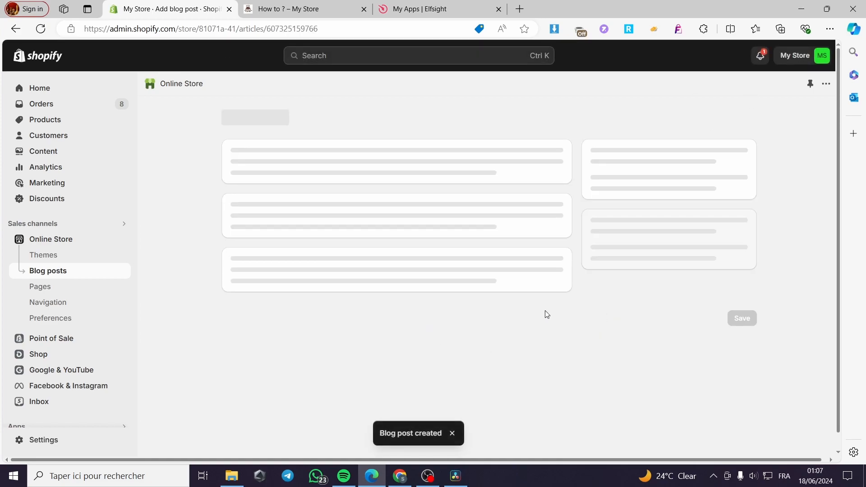
Preview the Testimonials blog post on the storefront and page through the testimonials in its slider.
left_click(621, 118)
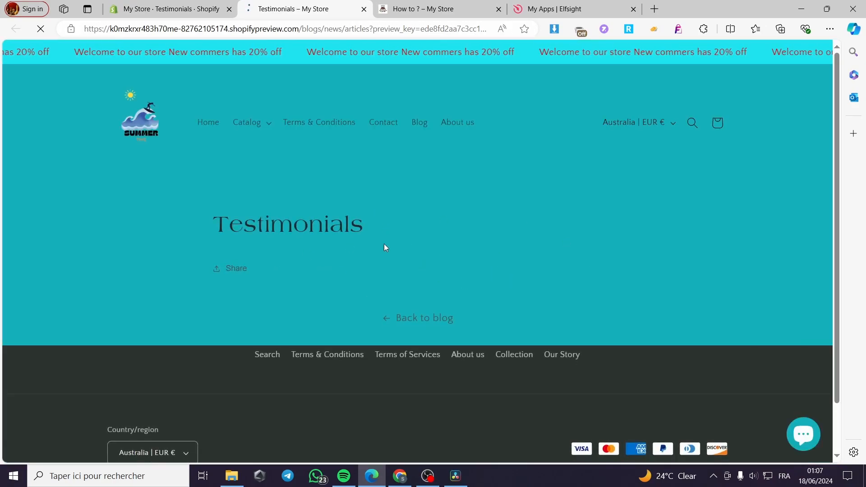
scroll(613, 266, "down", 3)
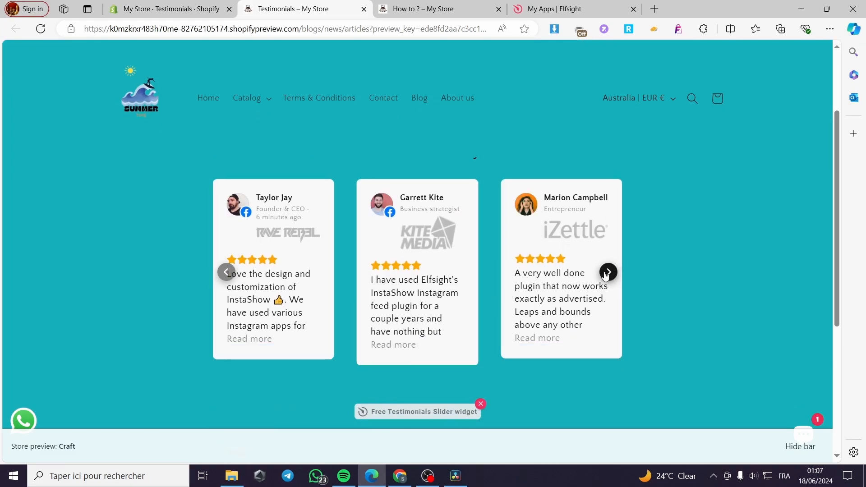
left_click(608, 273)
left_click(608, 273)
left_click(608, 273)
left_click(608, 270)
left_click(608, 270)
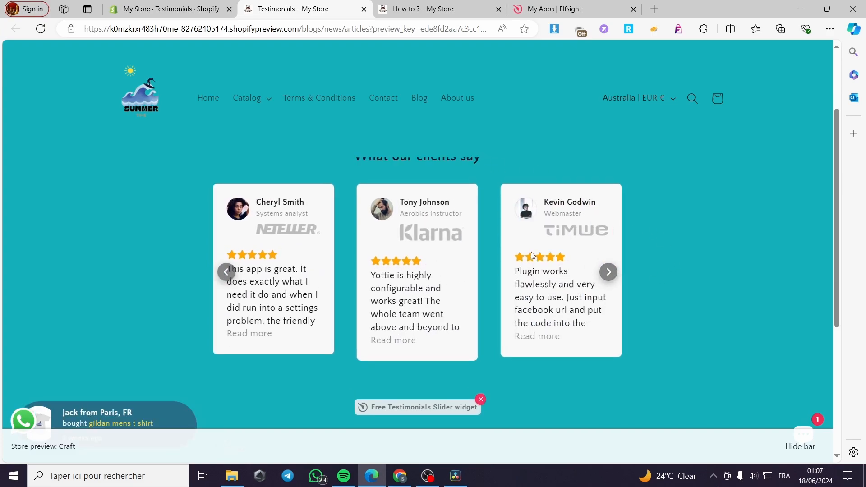
scroll(527, 256, "up", 3)
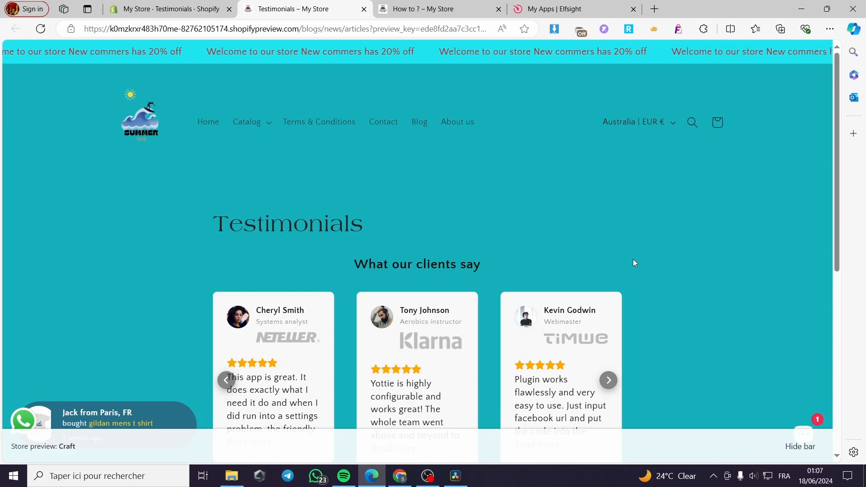